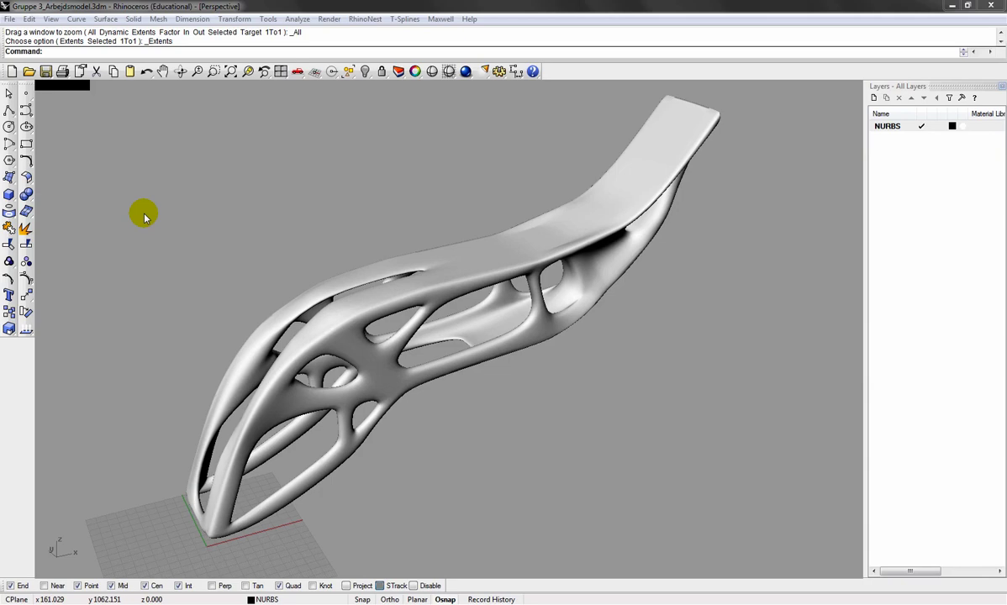
# - Rotate the chair model 90 degrees in the Right view so that it lies flat on its side
pyautogui.moveTo(144, 217); pyautogui.dragTo(461, 378, button='right')
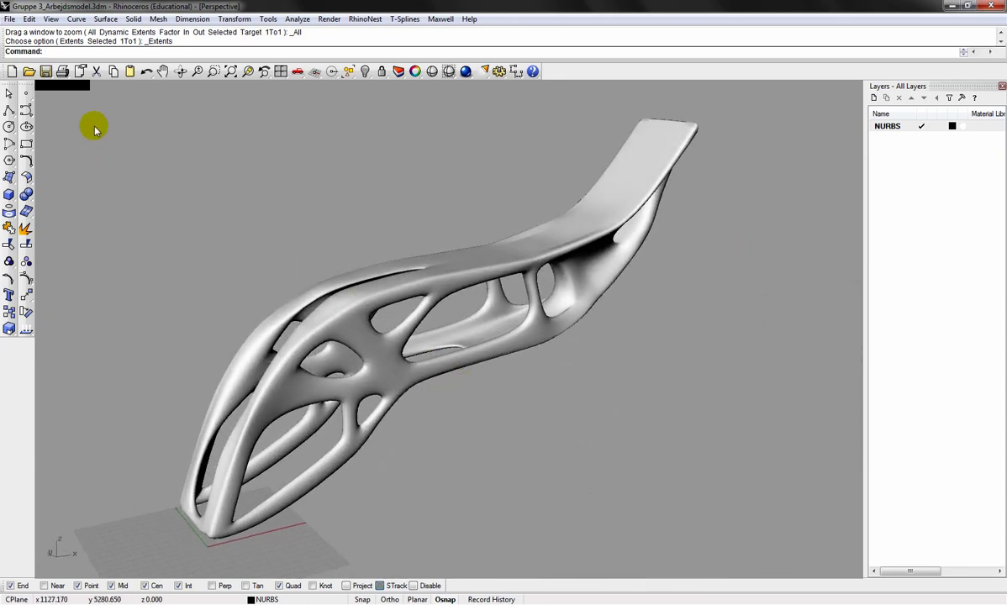
pyautogui.doubleClick(70, 84)
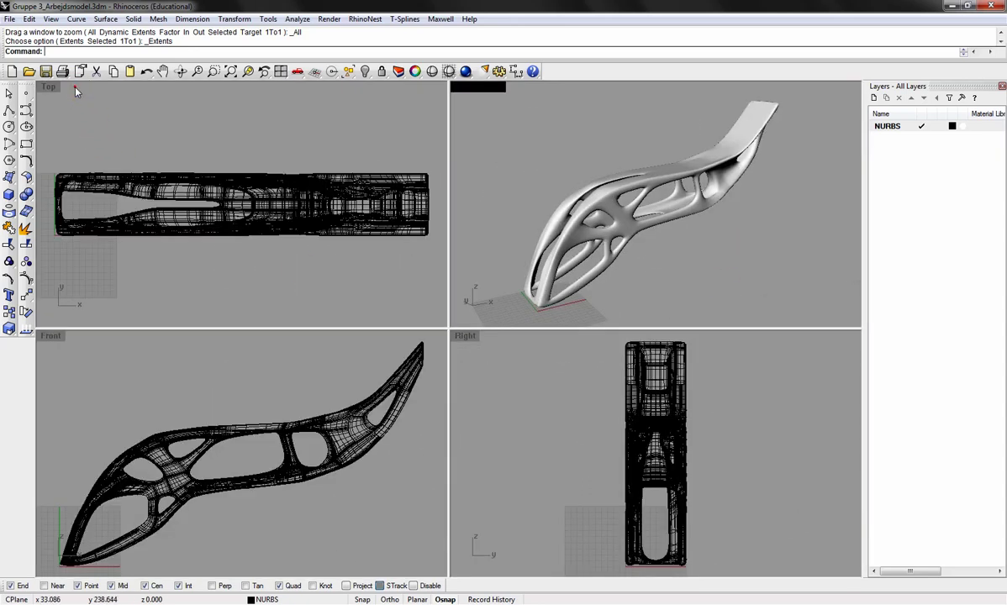
pyautogui.click(632, 459)
pyautogui.write('rotate')
pyautogui.press('Return')
pyautogui.click(589, 506)
pyautogui.click(588, 429)
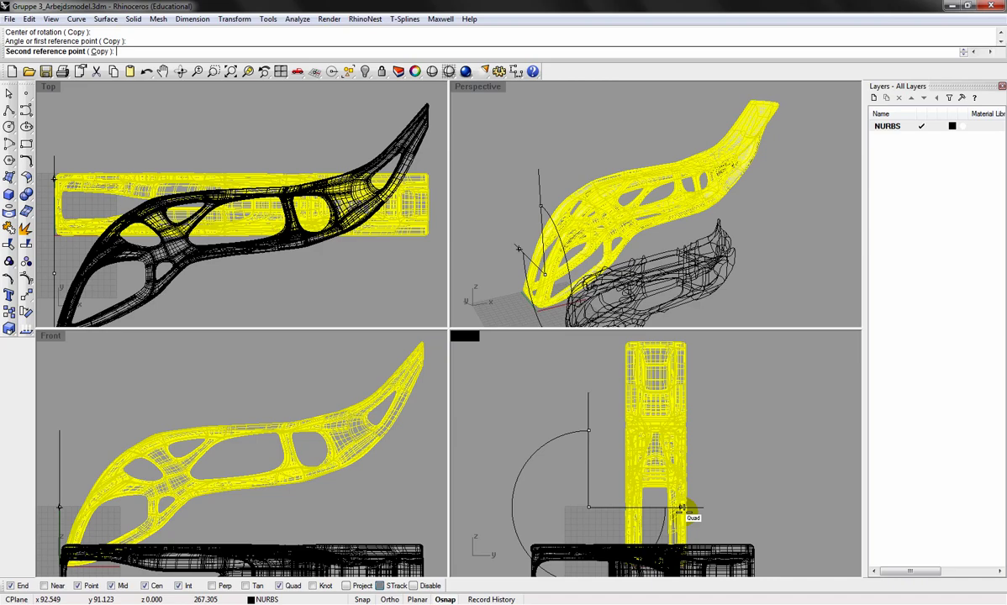
pyautogui.click(715, 511)
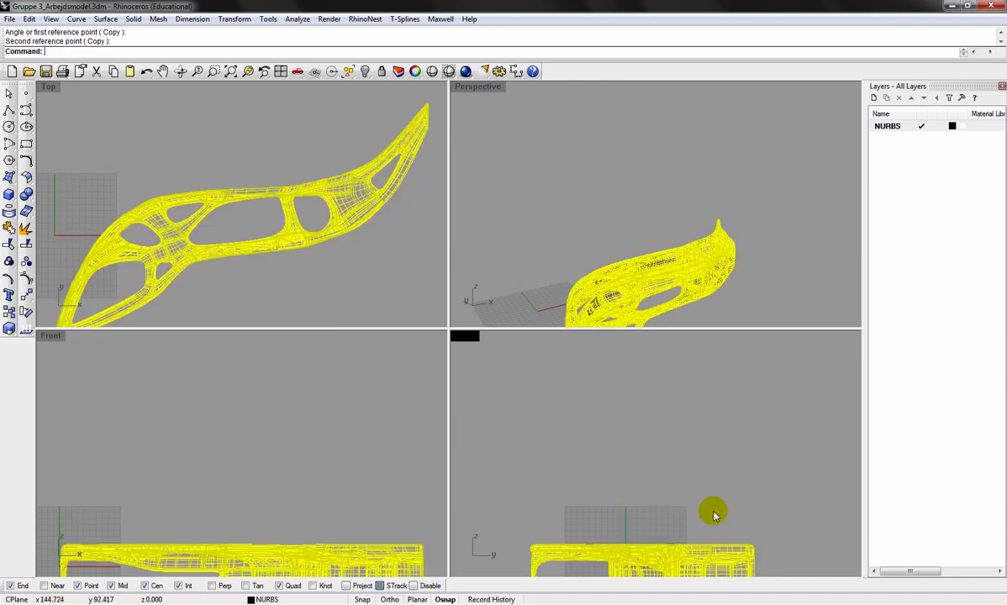
# - Move the rotated chair vertically in the Right view up to the construction plane
pyautogui.click(648, 522)
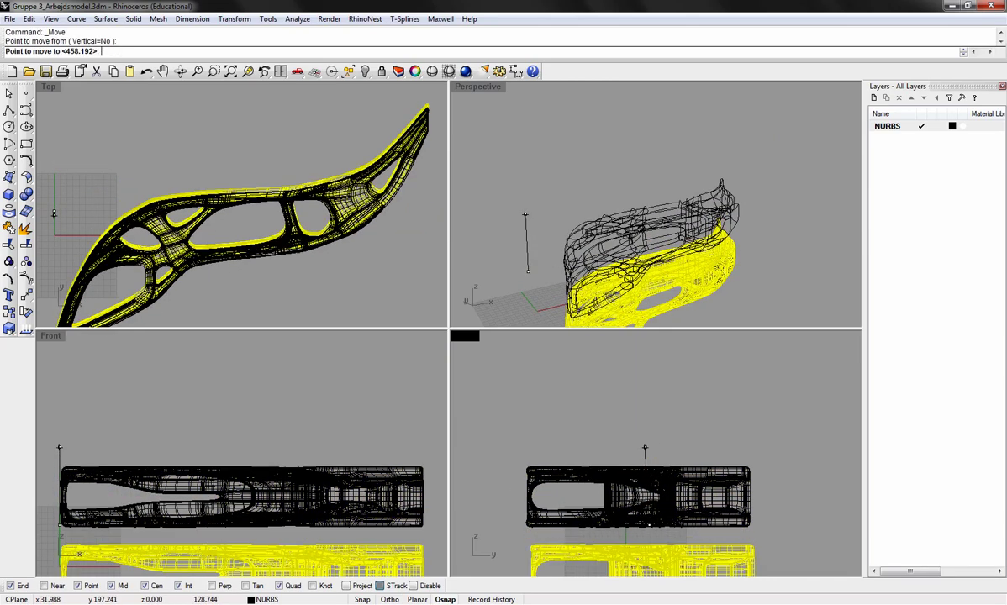
pyautogui.click(570, 509)
pyautogui.moveTo(572, 535); pyautogui.dragTo(566, 495, button='right')
pyautogui.rightClick(597, 479)
pyautogui.click(596, 480)
pyautogui.click(592, 508)
pyautogui.click(572, 305)
# - Run RhinoNest Slice 3D from the maximized Perspective view with the chair as the object to slice
pyautogui.doubleClick(484, 91)
pyautogui.rightClick(467, 241)
pyautogui.press('Escape')
pyautogui.moveTo(281, 321); pyautogui.dragTo(238, 355, button='right')
pyautogui.moveTo(282, 295); pyautogui.dragTo(261, 303, button='right')
pyautogui.click(366, 20)
pyautogui.moveTo(358, 48)
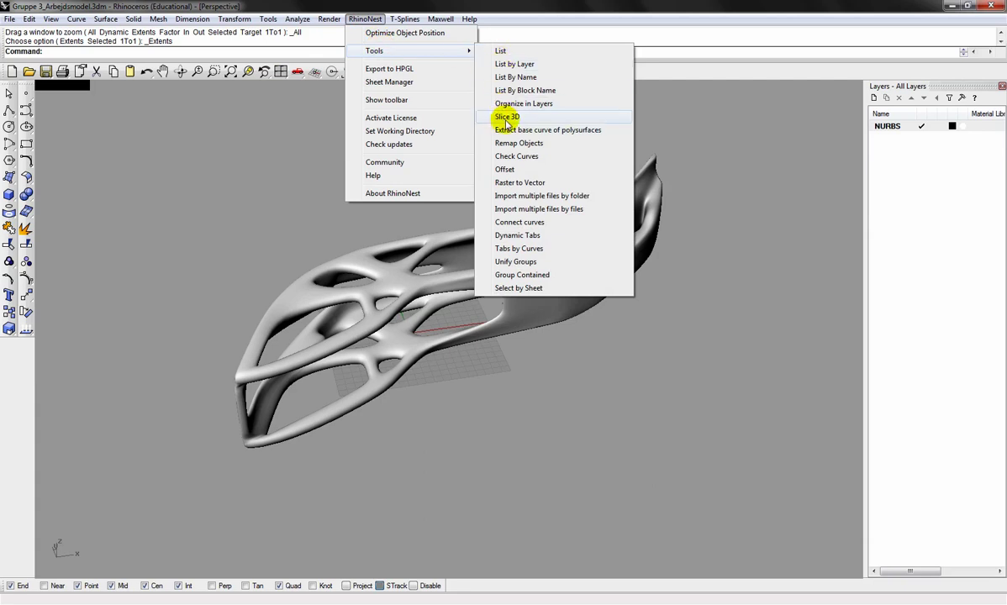
pyautogui.click(539, 122)
pyautogui.click(269, 164)
pyautogui.click(528, 274)
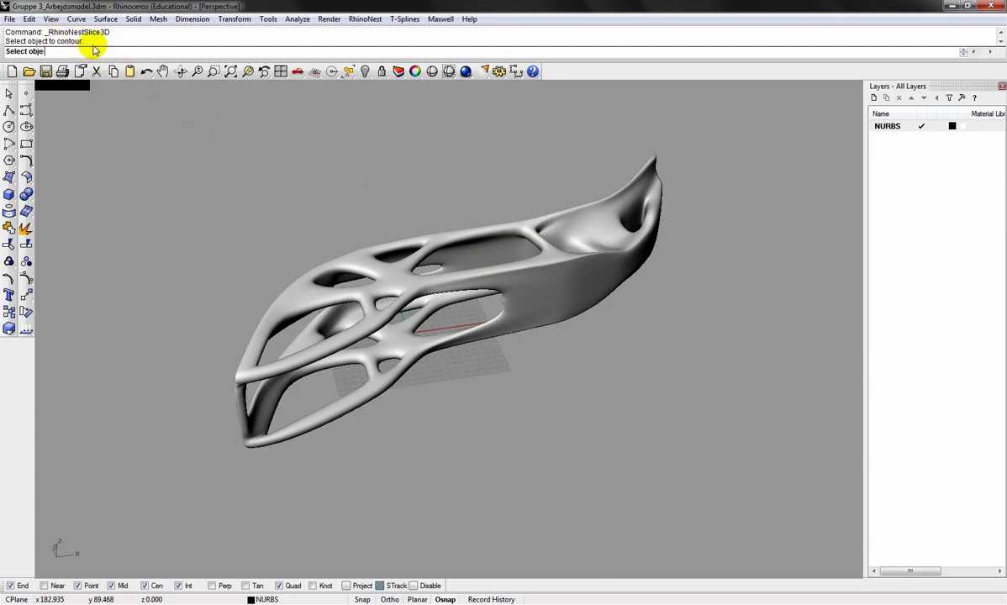
pyautogui.press('Return')
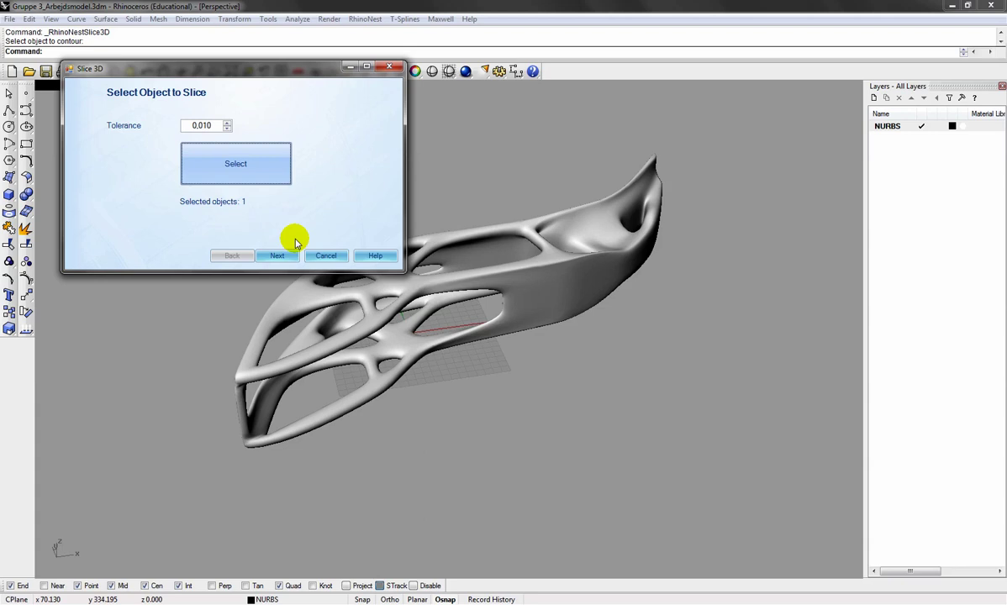
pyautogui.click(273, 255)
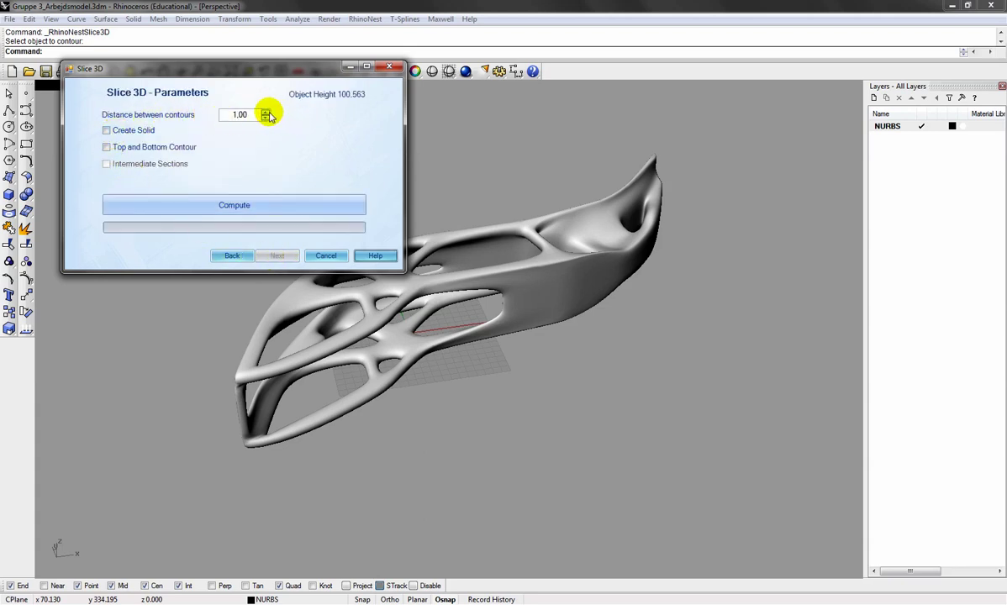
# - Set the distance between contours to 2.00 and compute the slices, continuing to the list parameters
pyautogui.click(265, 111)
pyautogui.click(232, 114)
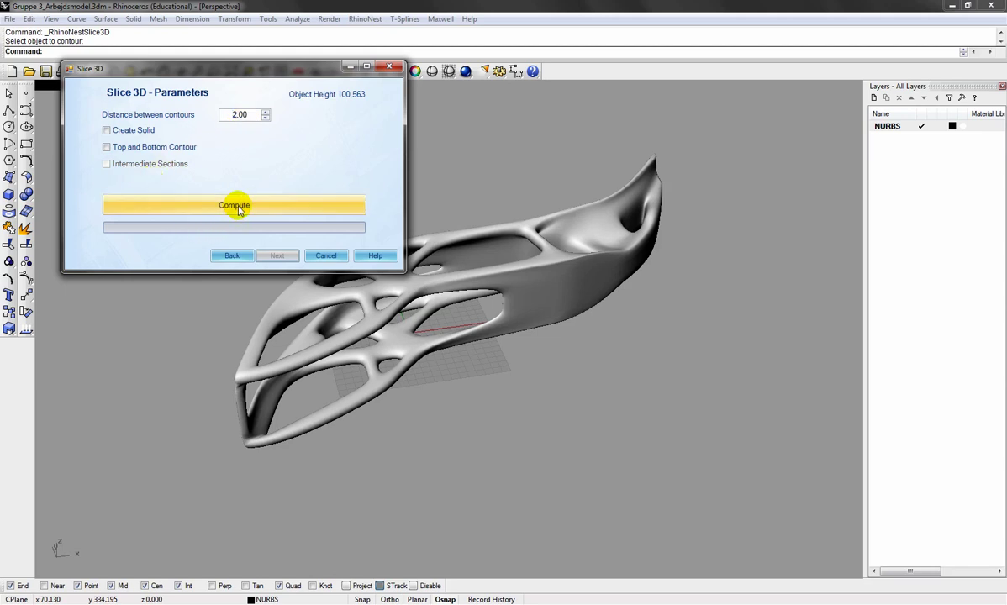
pyautogui.click(239, 208)
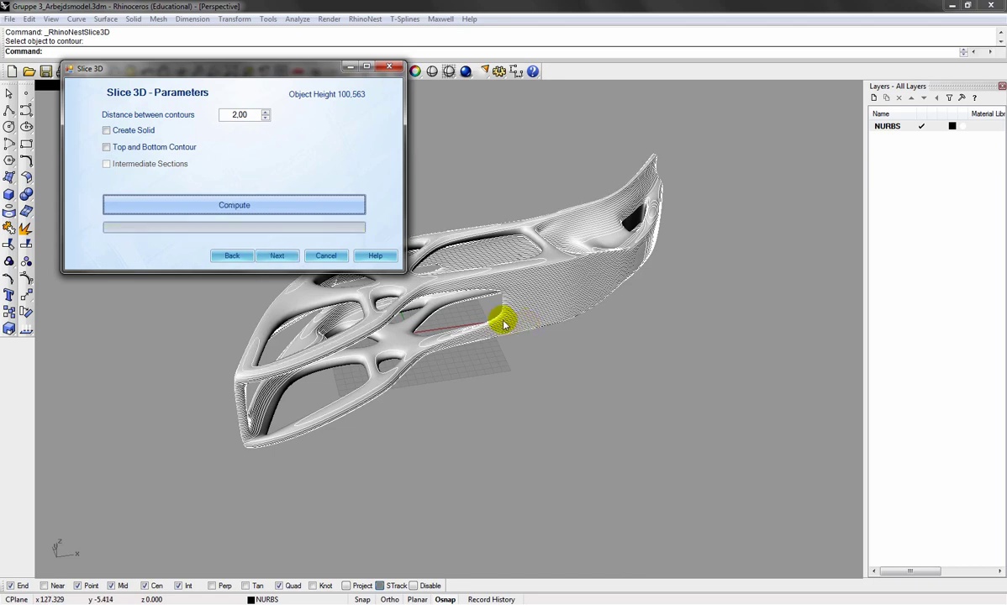
pyautogui.click(271, 259)
pyautogui.click(269, 256)
# - Set the slice labels to the TEXT type with a size of 5
pyautogui.click(199, 127)
pyautogui.click(206, 157)
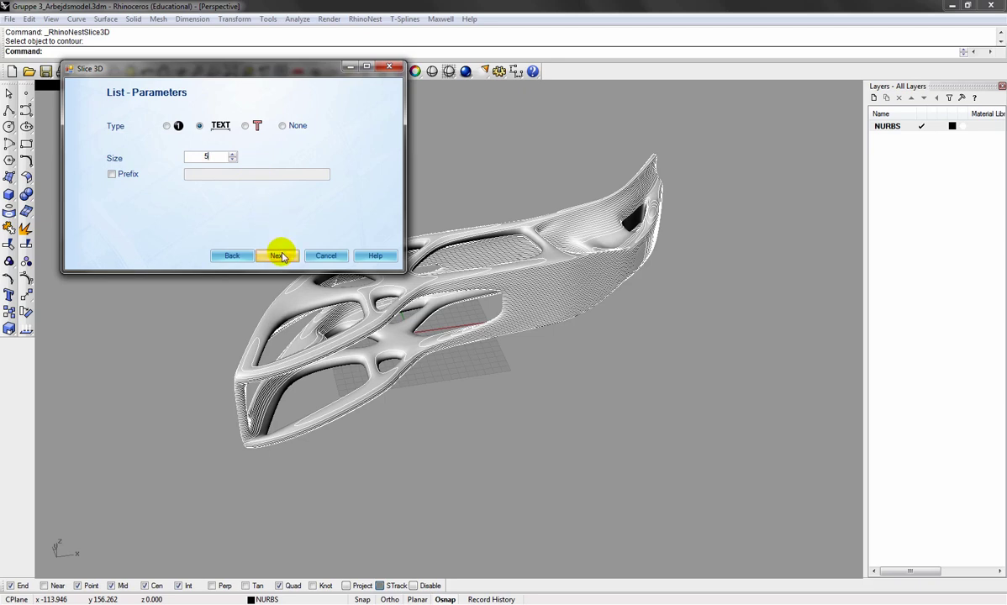
pyautogui.click(276, 257)
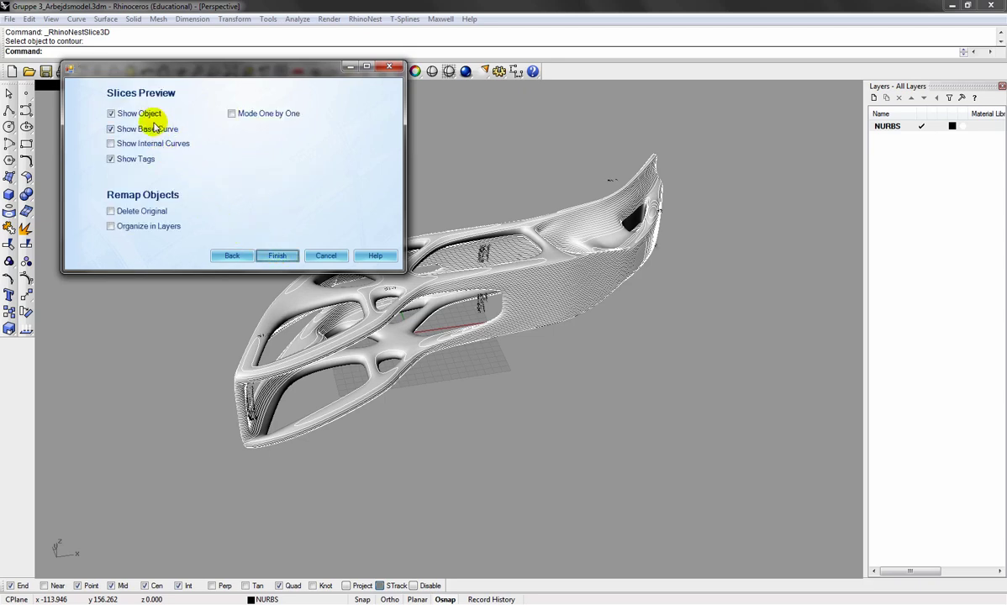
# - Hide the object in the slices preview, show the internal curves, and enable deleting the original
pyautogui.click(112, 114)
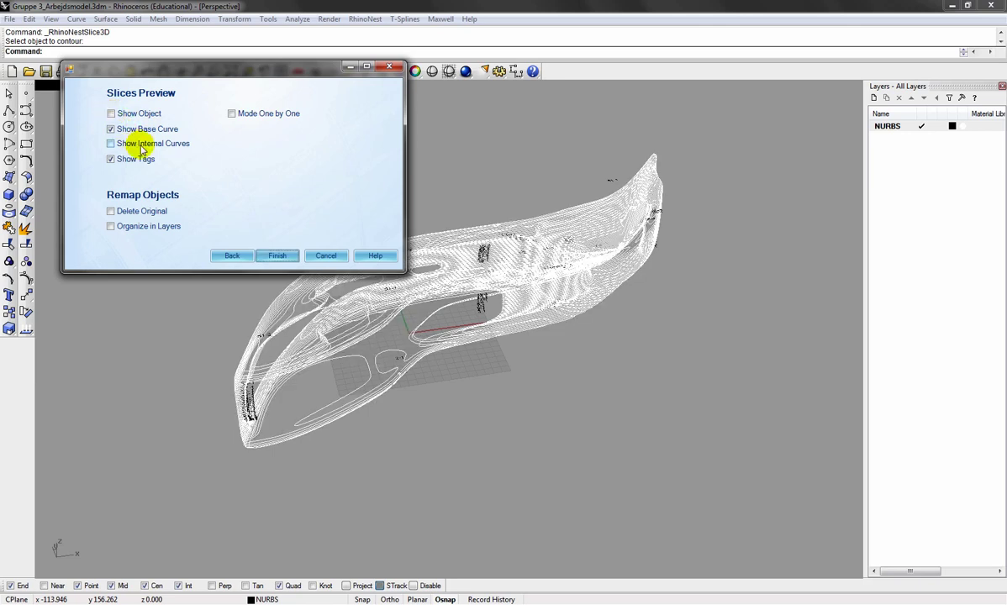
pyautogui.click(111, 144)
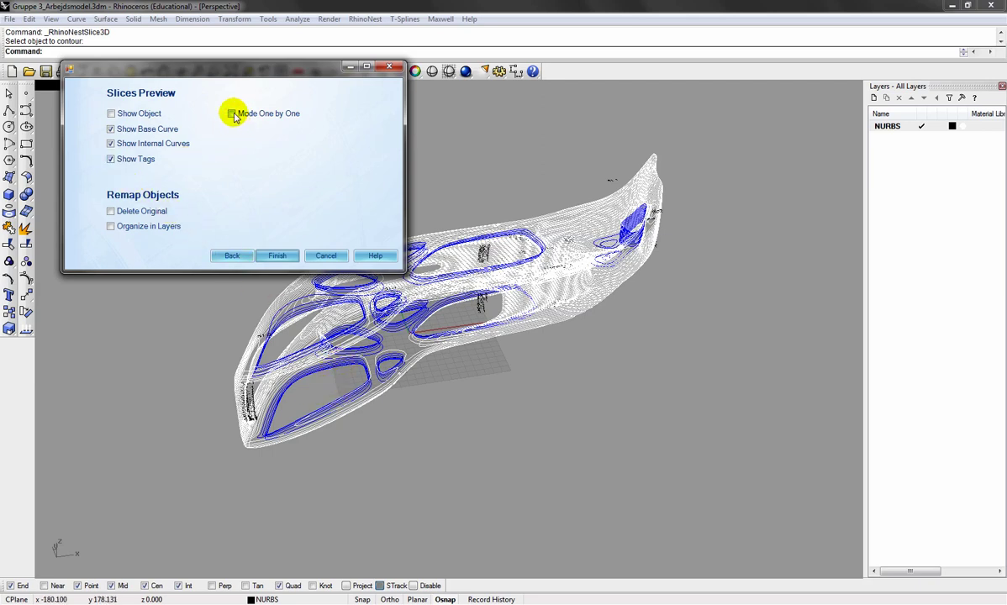
pyautogui.click(112, 212)
# - Preview the slices in Mode One by One with AutoZoom enabled
pyautogui.click(231, 114)
pyautogui.moveTo(370, 330); pyautogui.dragTo(389, 409, button='right')
pyautogui.scroll(3, 378, 402)
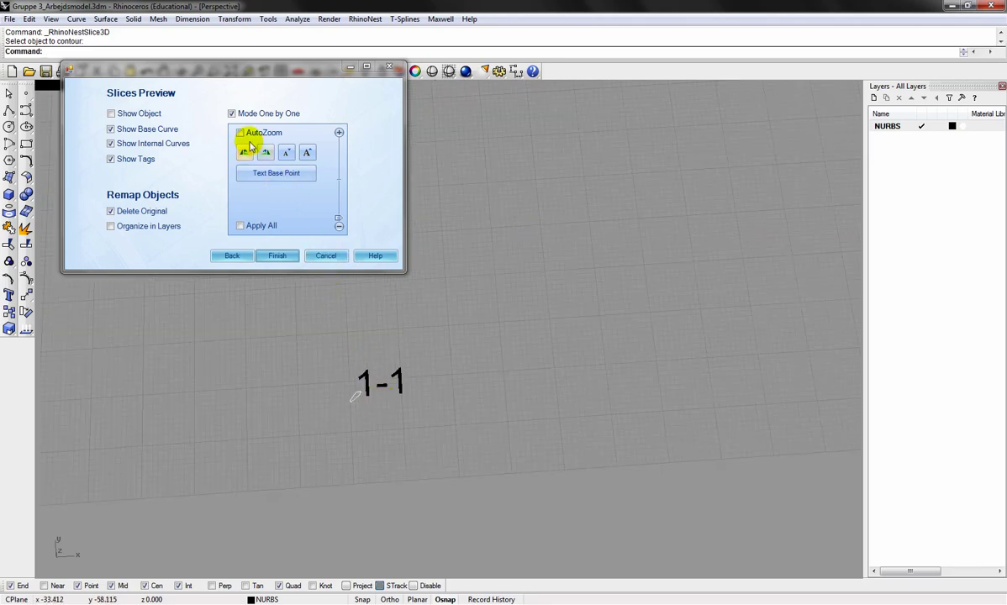
pyautogui.click(245, 136)
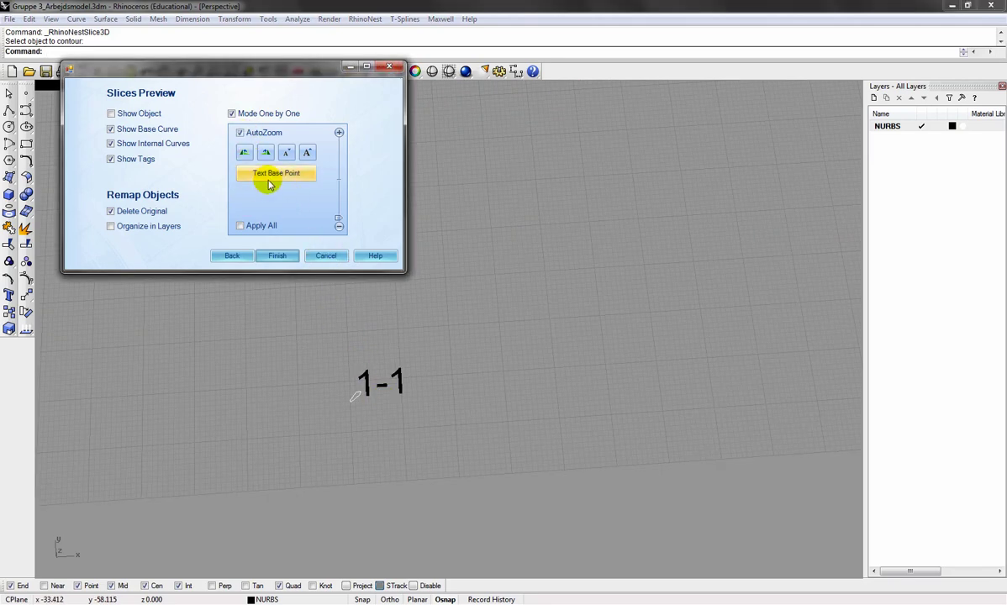
# - Go to slice 2-1 and set its text base point on the solid area between the openings
pyautogui.click(339, 133)
pyautogui.click(450, 326)
pyautogui.scroll(-6, 431, 328)
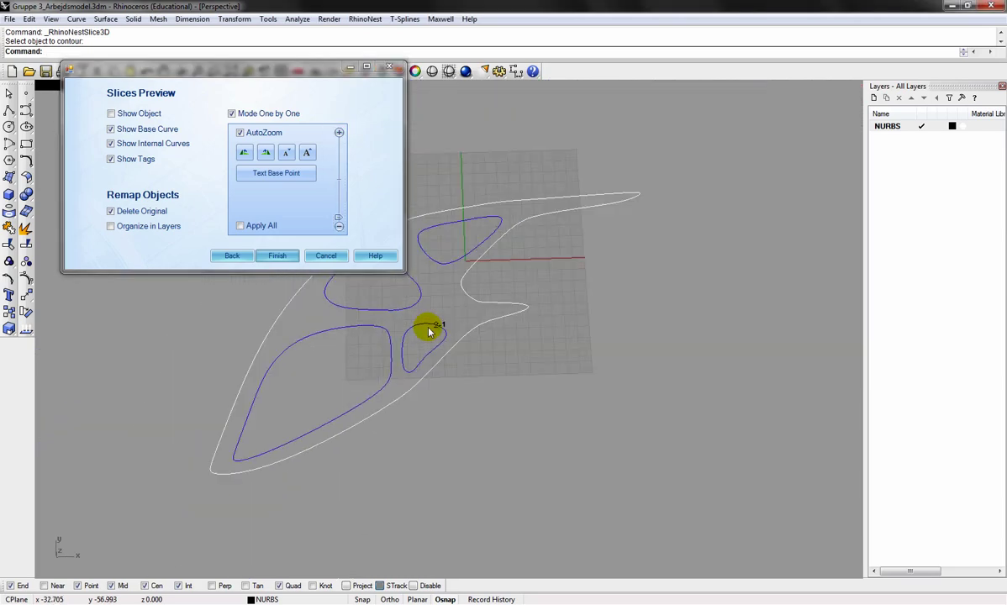
pyautogui.scroll(3, 528, 294)
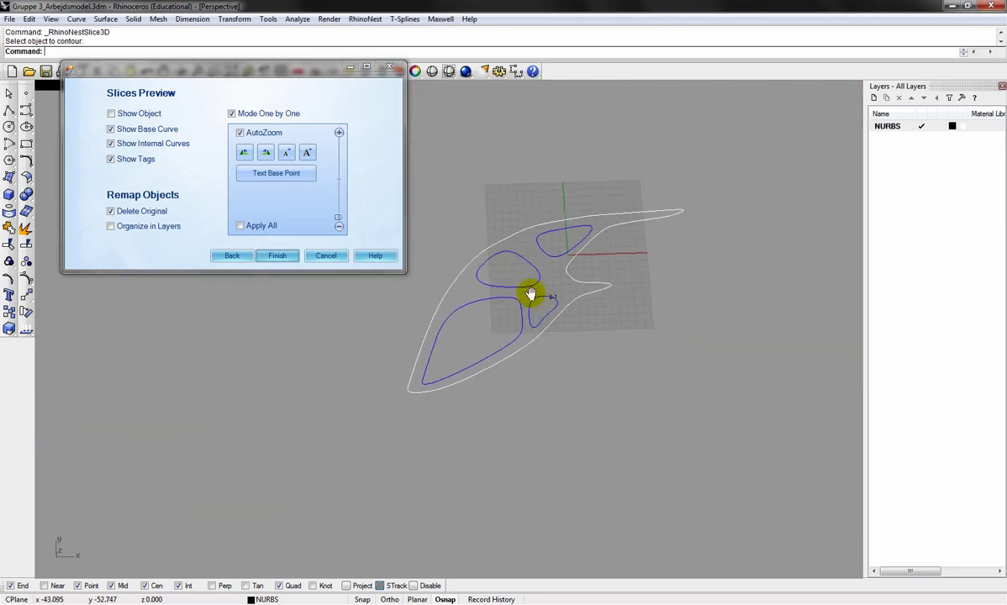
pyautogui.click(255, 175)
pyautogui.click(550, 272)
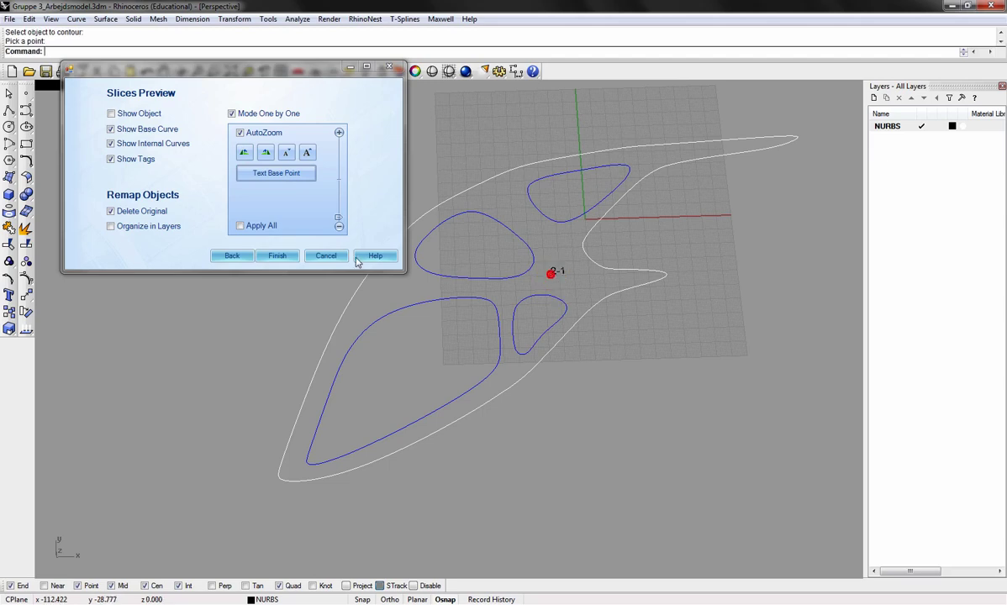
# - Go to slice 2-2 and place its tag just beside the narrow curved outline
pyautogui.click(338, 133)
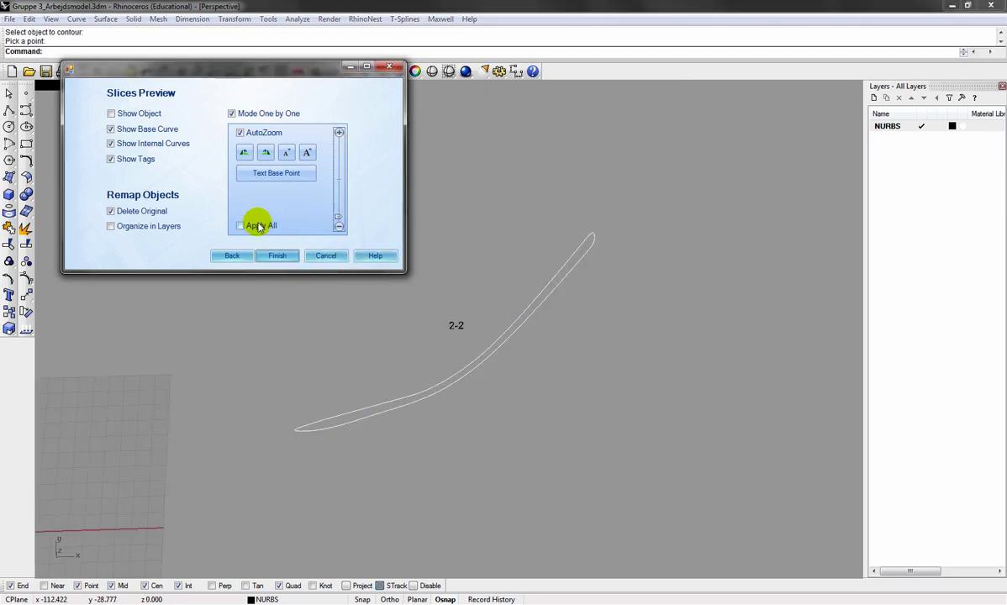
pyautogui.click(280, 171)
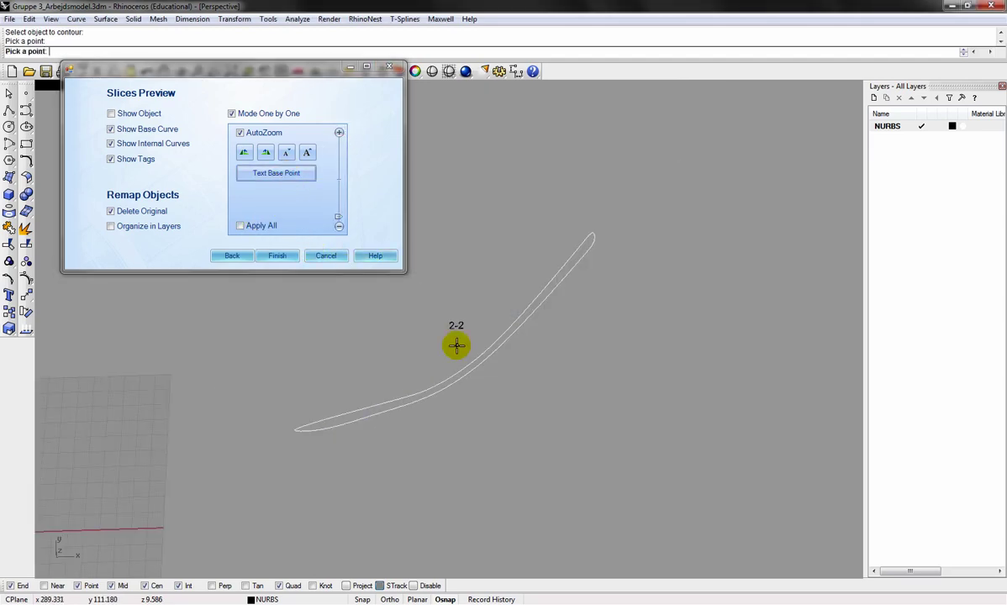
pyautogui.click(513, 350)
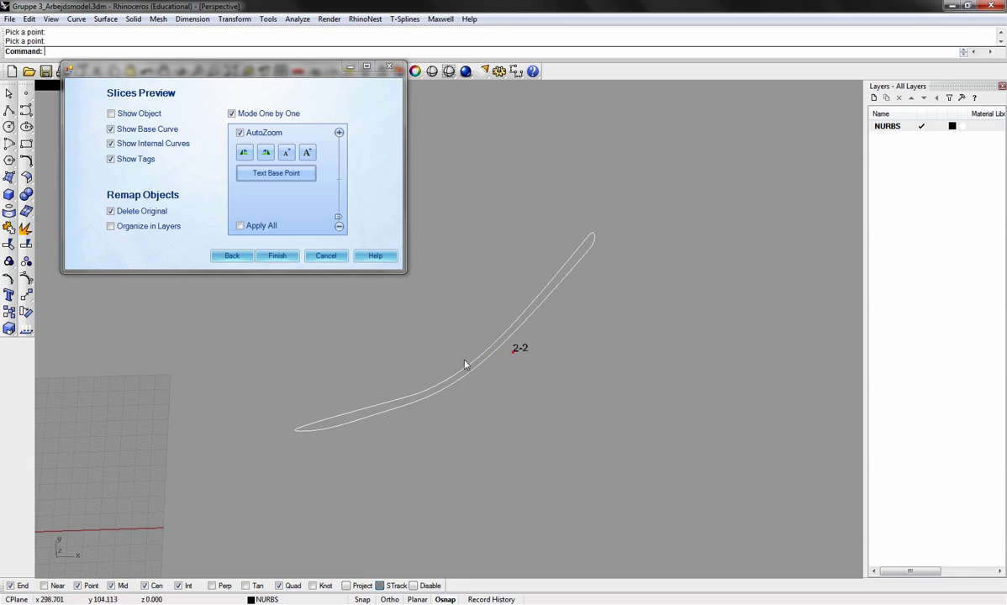
# - Reposition the tags of slices 3-1 and 4-1 onto the solid area between the openings
pyautogui.click(339, 133)
pyautogui.click(276, 173)
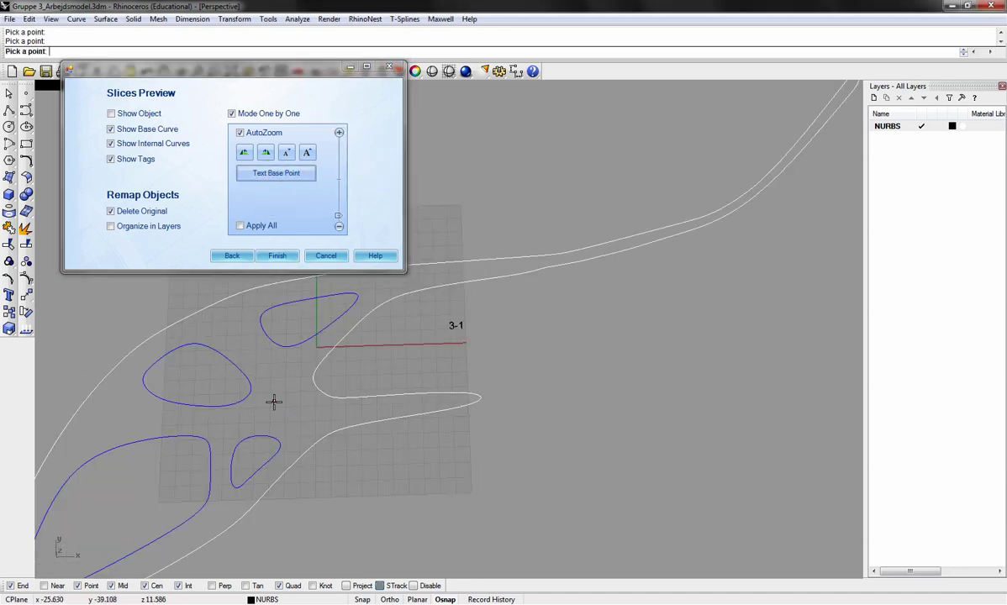
pyautogui.click(274, 400)
pyautogui.click(339, 133)
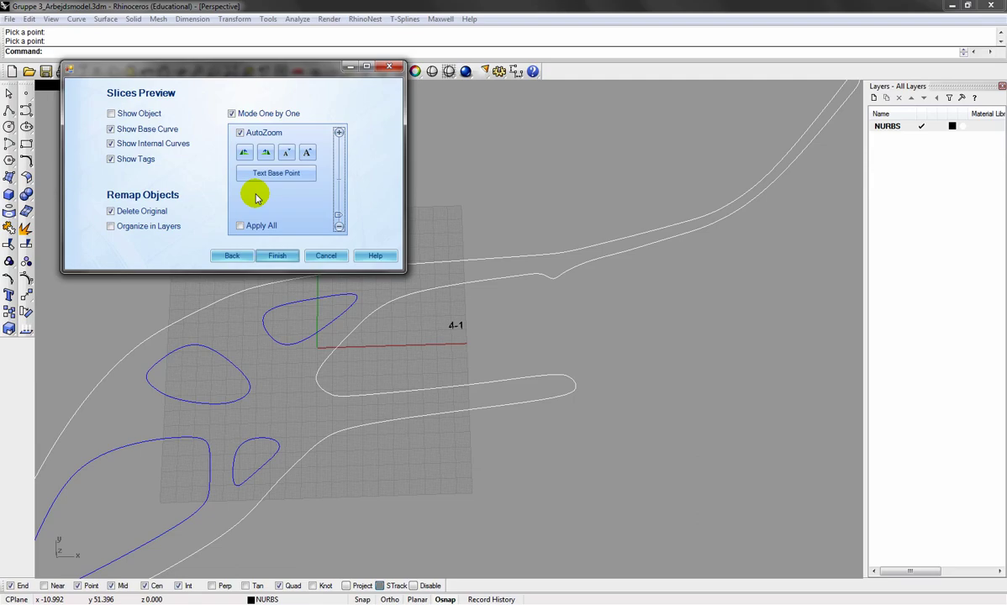
pyautogui.click(275, 173)
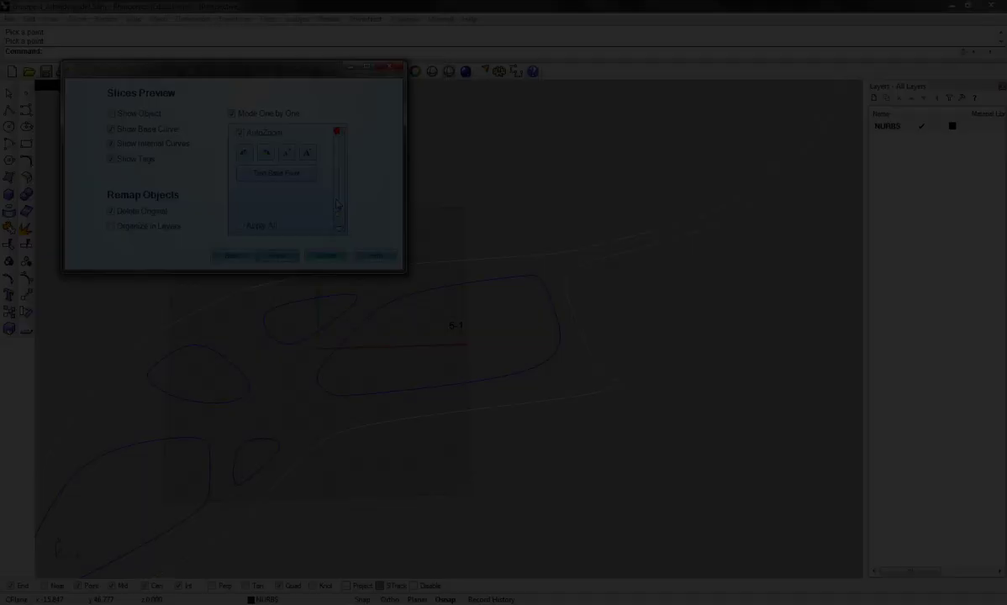
# - Reposition the tags of slices 45-1, 46-1 and 47-1 onto the solid area between the outer contour and the openings
pyautogui.click(108, 416)
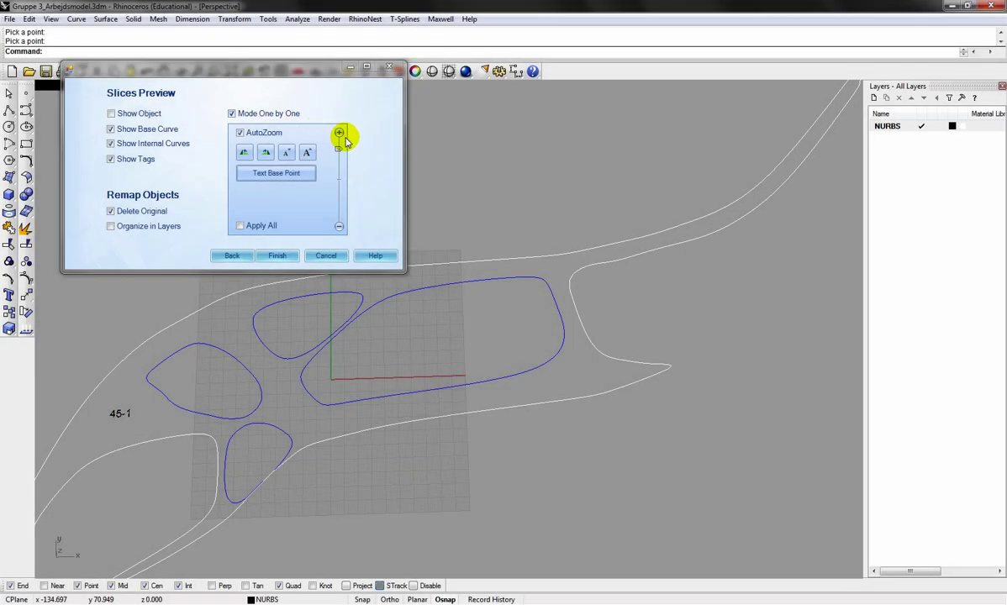
pyautogui.click(338, 132)
pyautogui.click(276, 173)
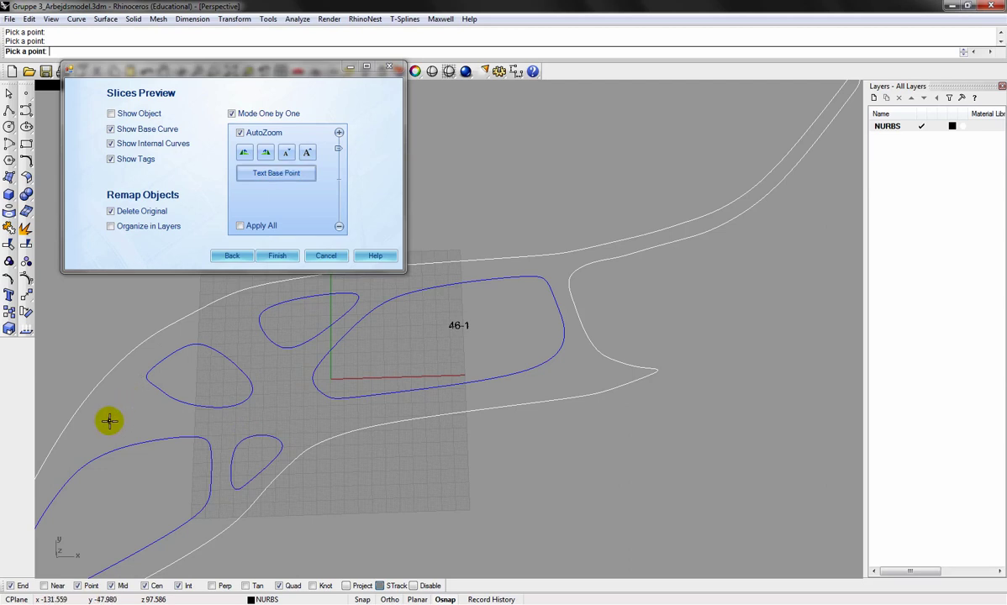
pyautogui.click(339, 133)
pyautogui.click(286, 172)
pyautogui.click(126, 411)
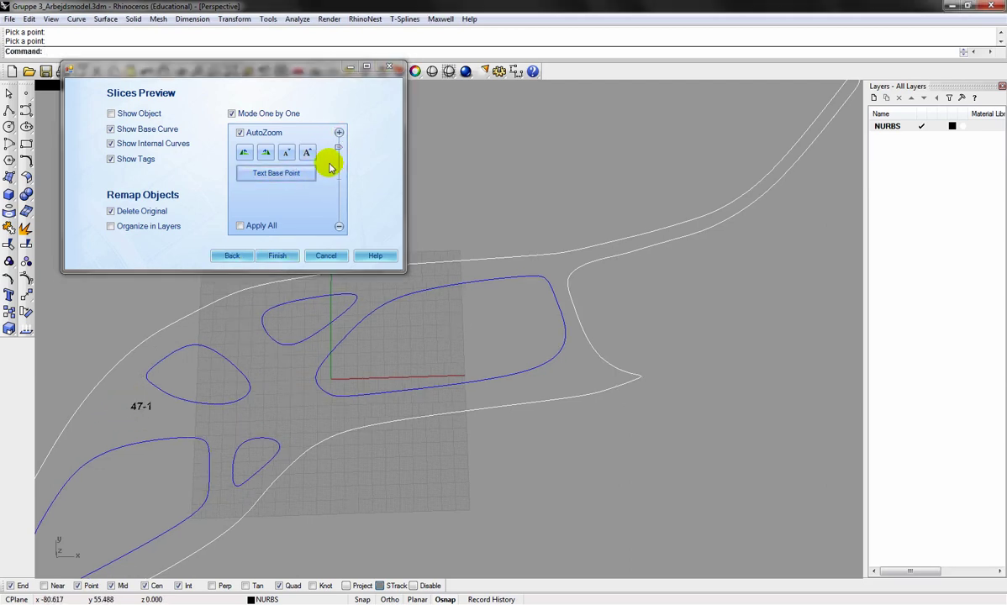
# - Reposition the tags of slices 48-1 and 49-1 onto the solid area between the outer contour and the openings
pyautogui.click(339, 132)
pyautogui.click(275, 173)
pyautogui.click(119, 414)
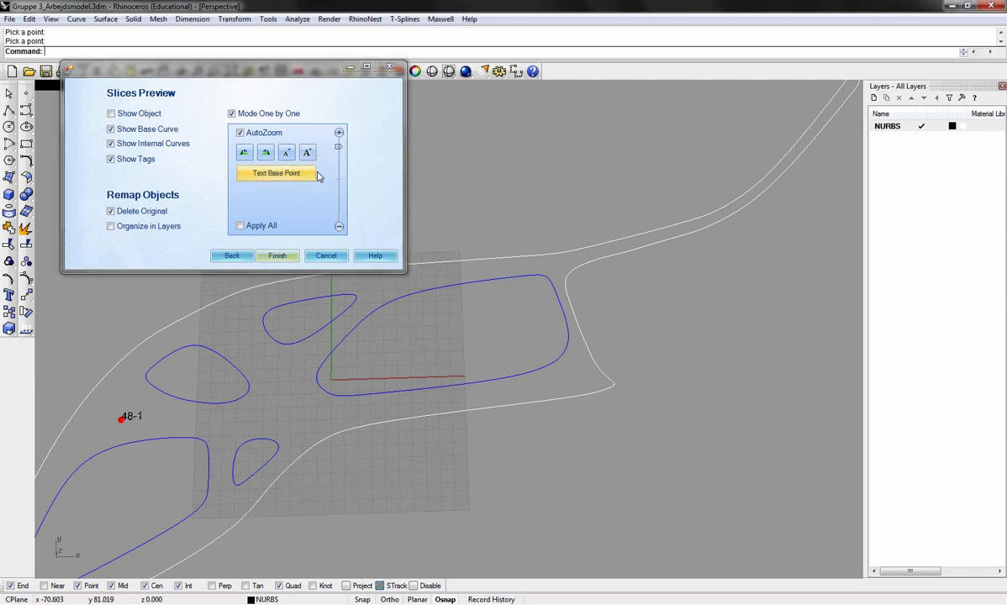
pyautogui.click(337, 132)
pyautogui.click(299, 175)
pyautogui.click(117, 407)
# - Set new text base points for the tags of slices 50-1 and 51-1
pyautogui.click(338, 132)
pyautogui.click(276, 173)
pyautogui.click(339, 132)
pyautogui.click(255, 171)
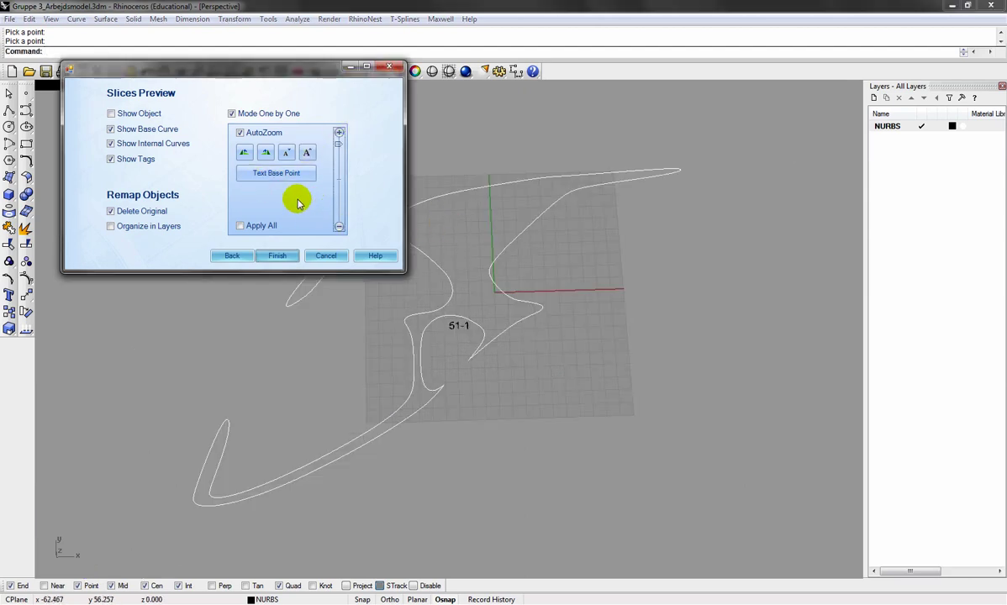
pyautogui.click(276, 173)
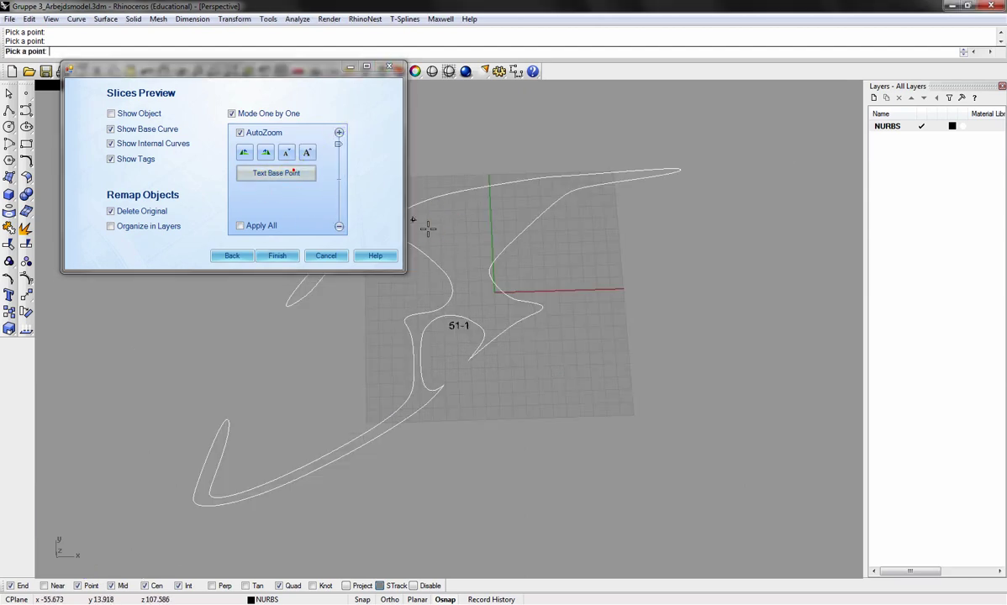
# - Advance through the remaining slices to 51-4 and finish the Slice 3D operation
pyautogui.click(339, 134)
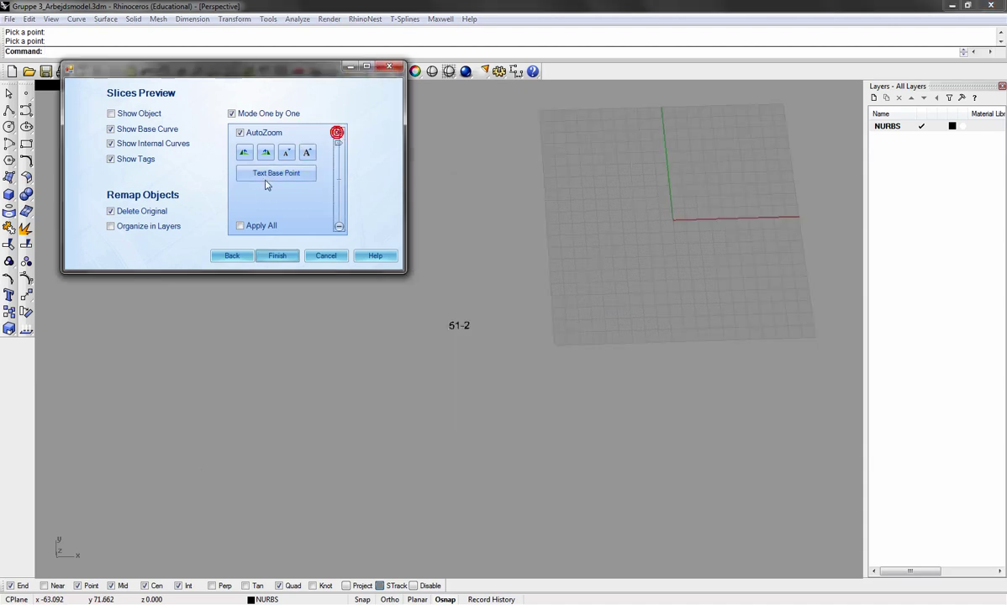
pyautogui.click(338, 133)
pyautogui.click(339, 133)
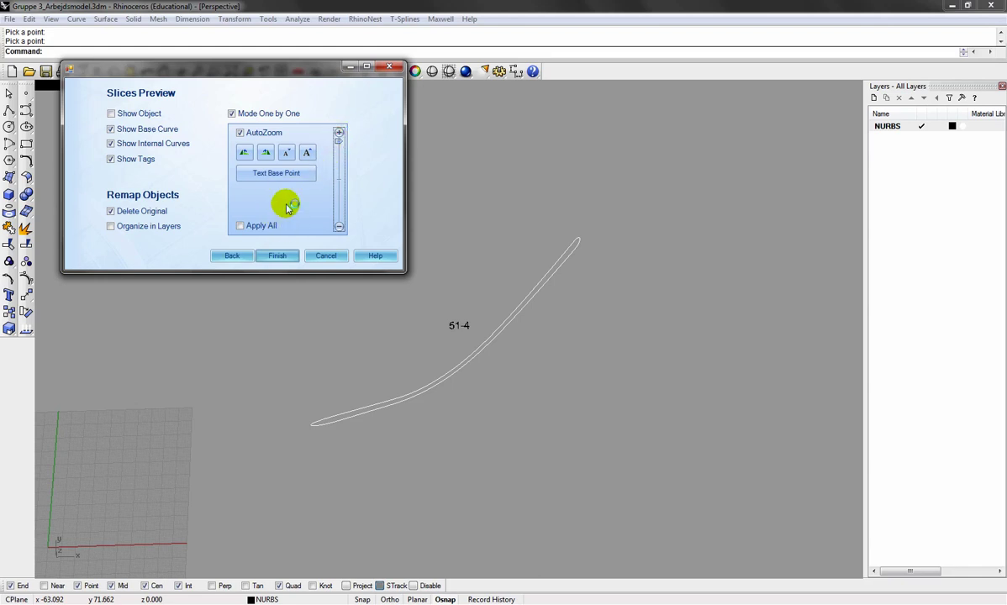
pyautogui.click(275, 256)
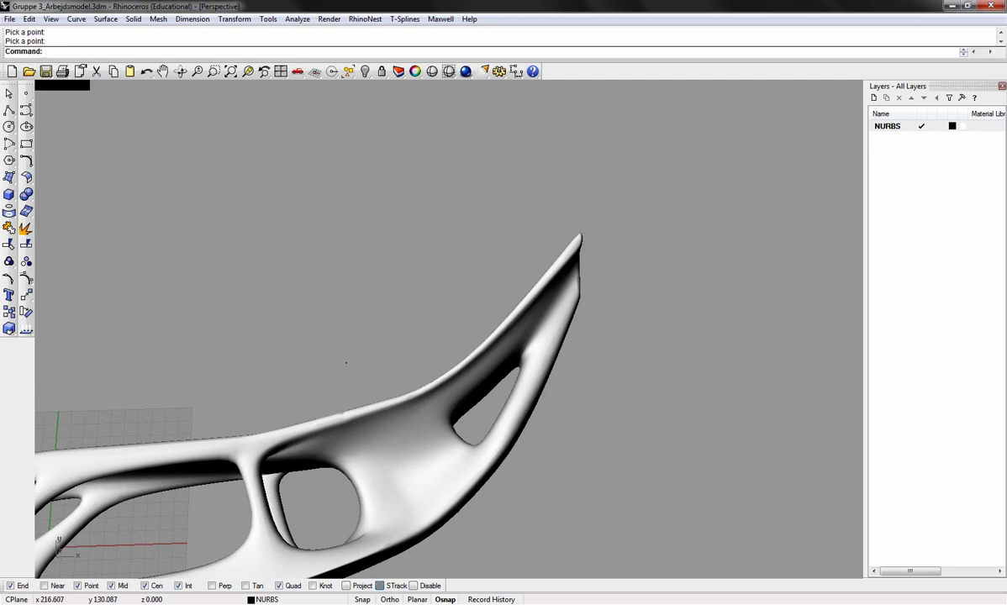
# - Examine the generated slice contours along the whole row beside the chair model in the Top view
pyautogui.moveTo(259, 253); pyautogui.dragTo(287, 254, button='right')
pyautogui.scroll(-5, 373, 340)
pyautogui.scroll(-3, 372, 340)
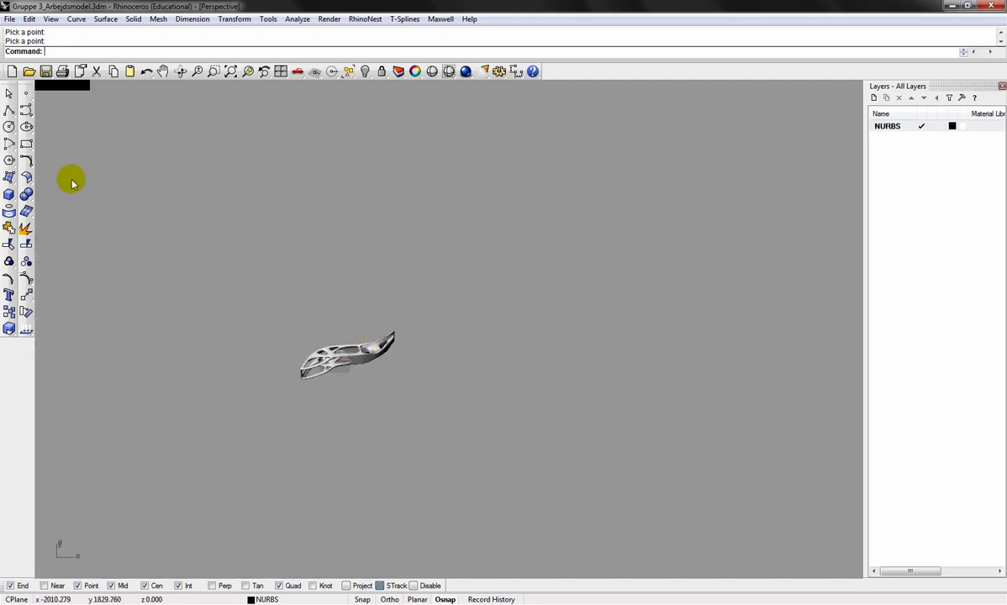
pyautogui.doubleClick(50, 91)
pyautogui.scroll(2, 280, 203)
pyautogui.scroll(-6, 214, 243)
pyautogui.moveTo(215, 252); pyautogui.dragTo(142, 231, button='right')
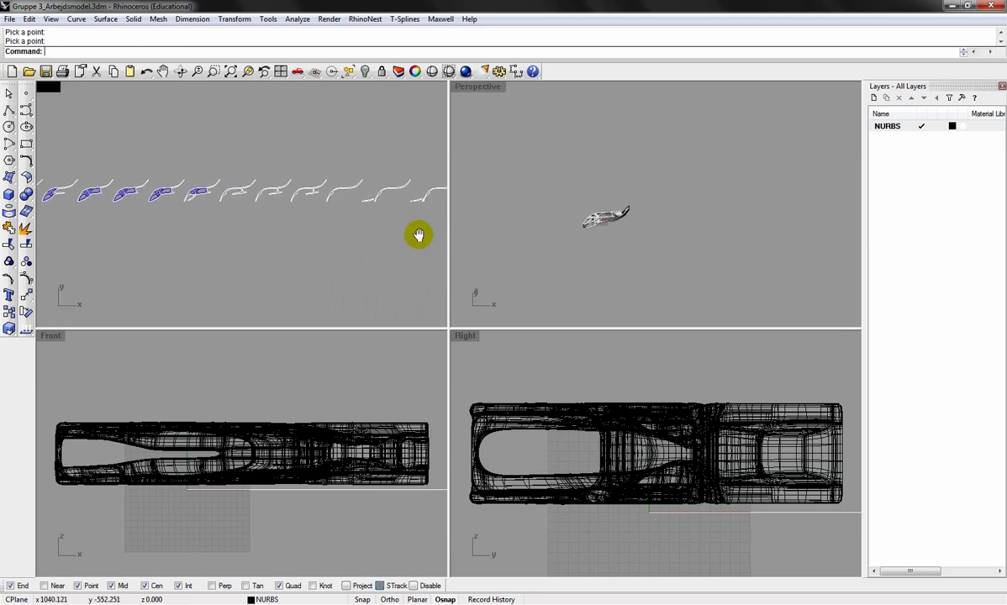
pyautogui.moveTo(417, 234); pyautogui.dragTo(56, 236, button='right')
pyautogui.moveTo(403, 236); pyautogui.dragTo(269, 255, button='right')
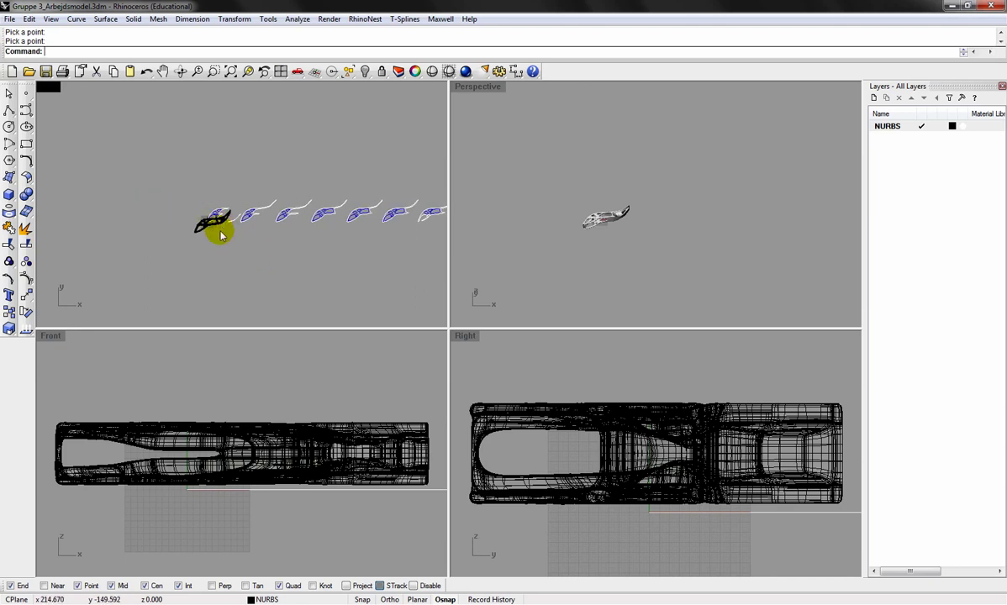
pyautogui.scroll(5, 219, 231)
# - Create a new layer named Sections and make it the current layer
pyautogui.click(874, 98)
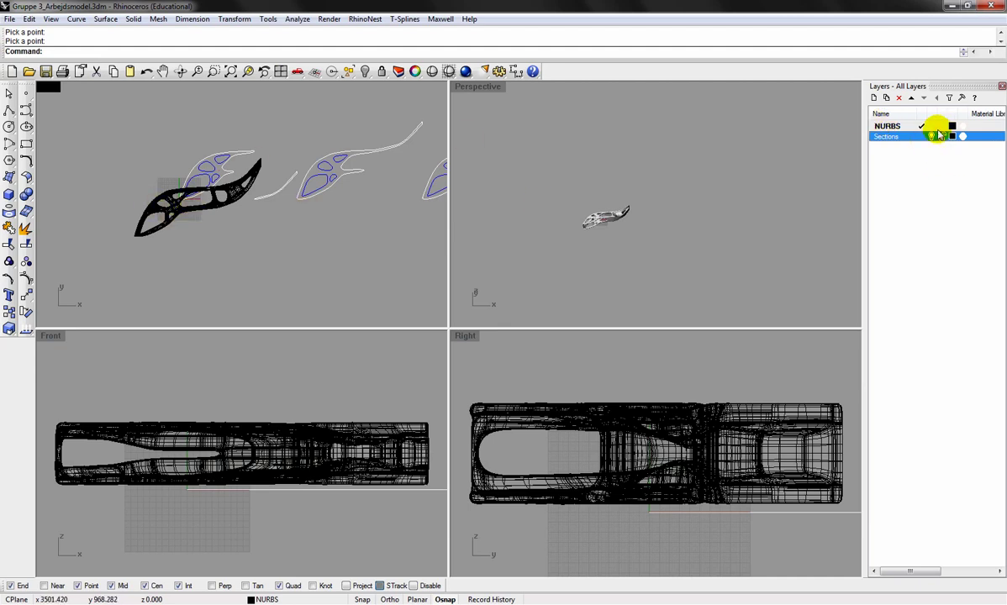
pyautogui.click(922, 137)
pyautogui.click(934, 127)
pyautogui.click(932, 126)
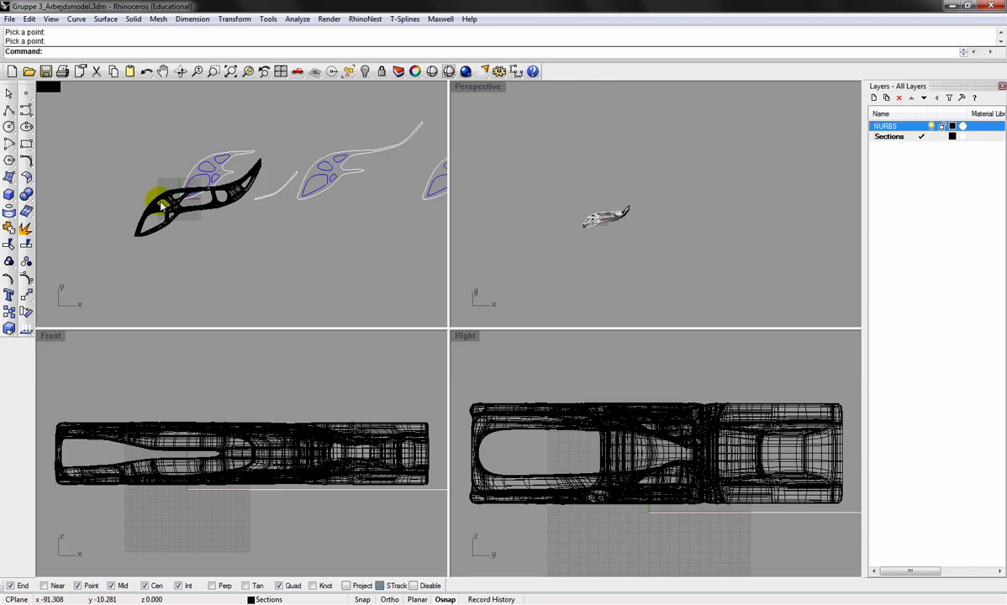
# - Assign all slice curves and text tags, without the chair model, to the Sections layer and hide the NURBS layer
pyautogui.click(162, 206)
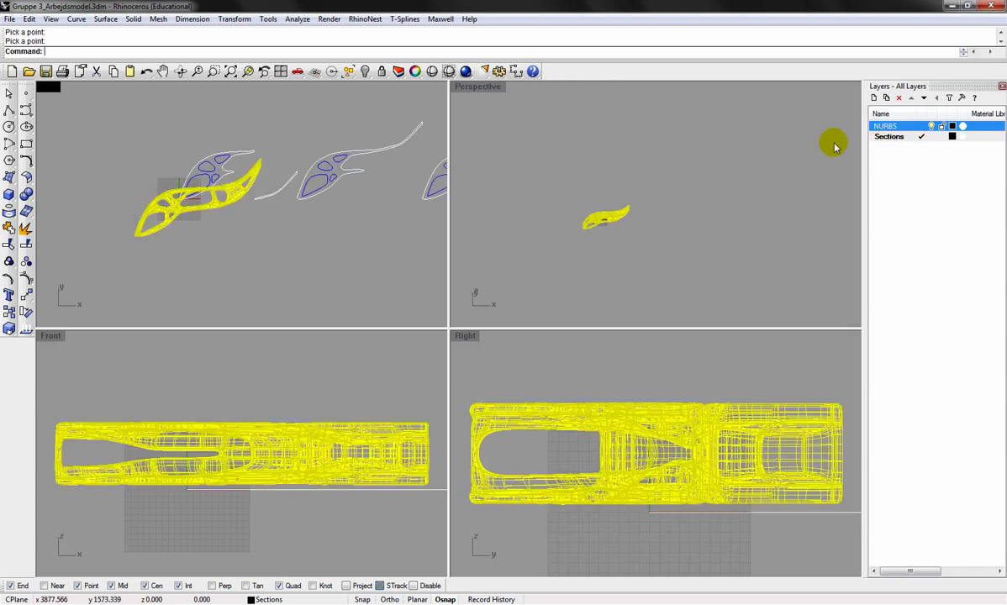
pyautogui.hotkey('ctrl', 'a')
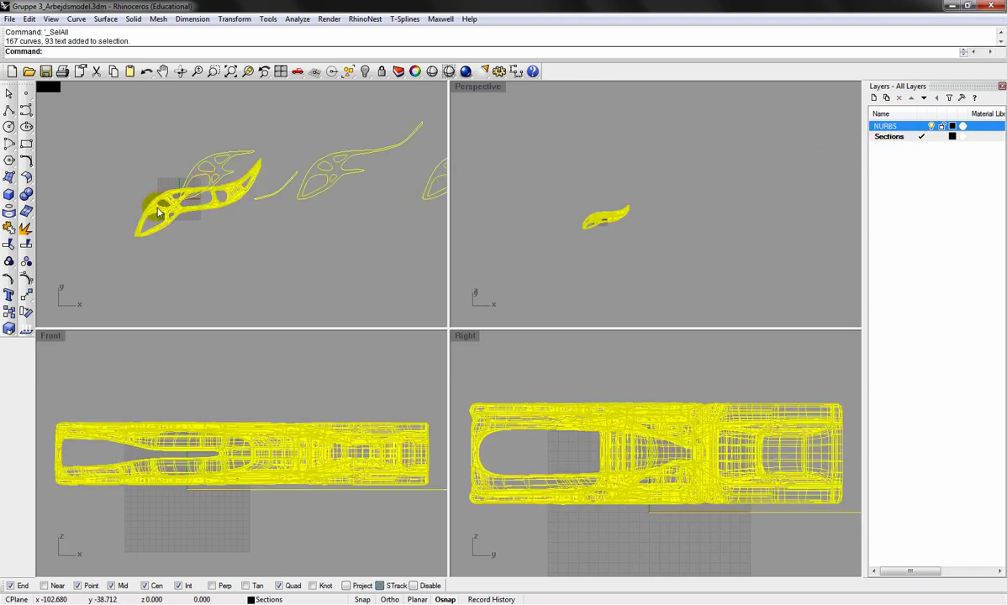
pyautogui.keyDown('ctrl'); pyautogui.click(157, 211); pyautogui.keyUp('ctrl')
pyautogui.click(889, 137)
pyautogui.rightClick(889, 138)
pyautogui.click(925, 276)
pyautogui.click(931, 126)
# - Draw a 1000 by 700 rectangle above the first slices as the material sheet
pyautogui.moveTo(251, 236); pyautogui.dragTo(127, 199, button='right')
pyautogui.click(26, 143)
pyautogui.click(601, 203)
pyautogui.write('1000')
pyautogui.press('Return')
pyautogui.write('7')
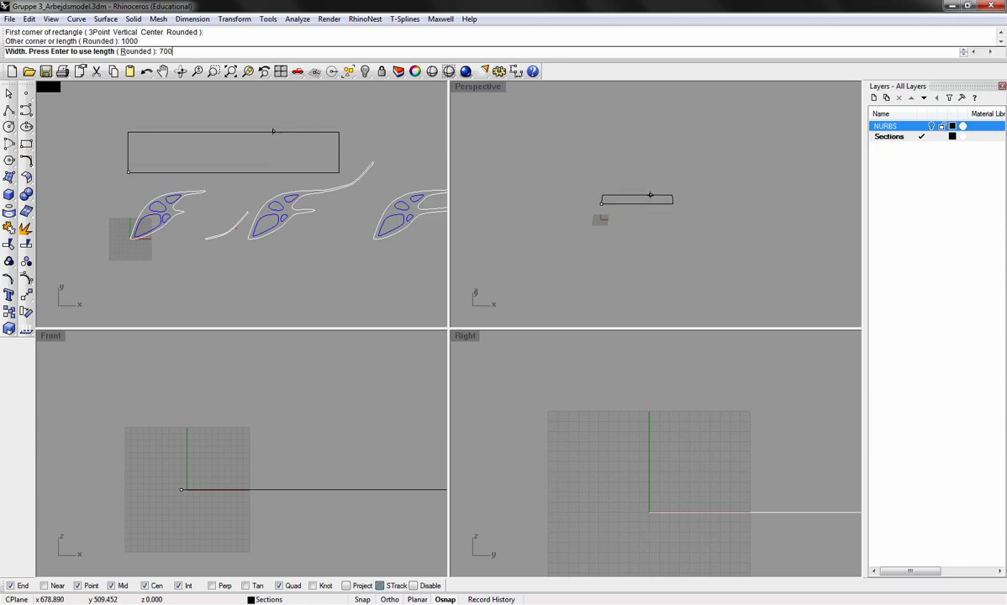
pyautogui.write('00')
pyautogui.press('Return')
# - Move the sheet rectangle up and to the left, clear of the slice contours
pyautogui.scroll(-6, 272, 135)
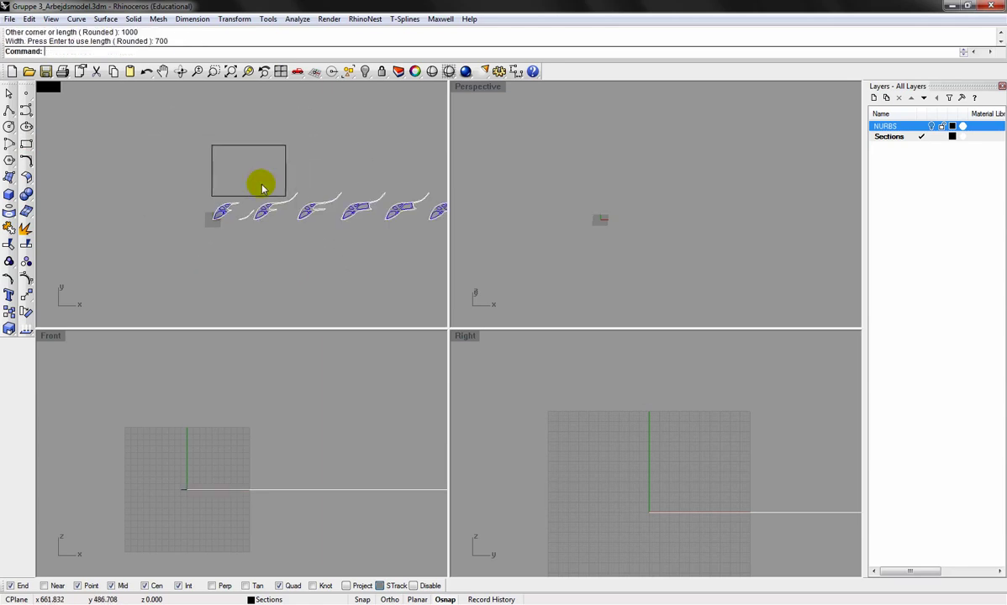
pyautogui.moveTo(262, 188); pyautogui.dragTo(193, 203, button='right')
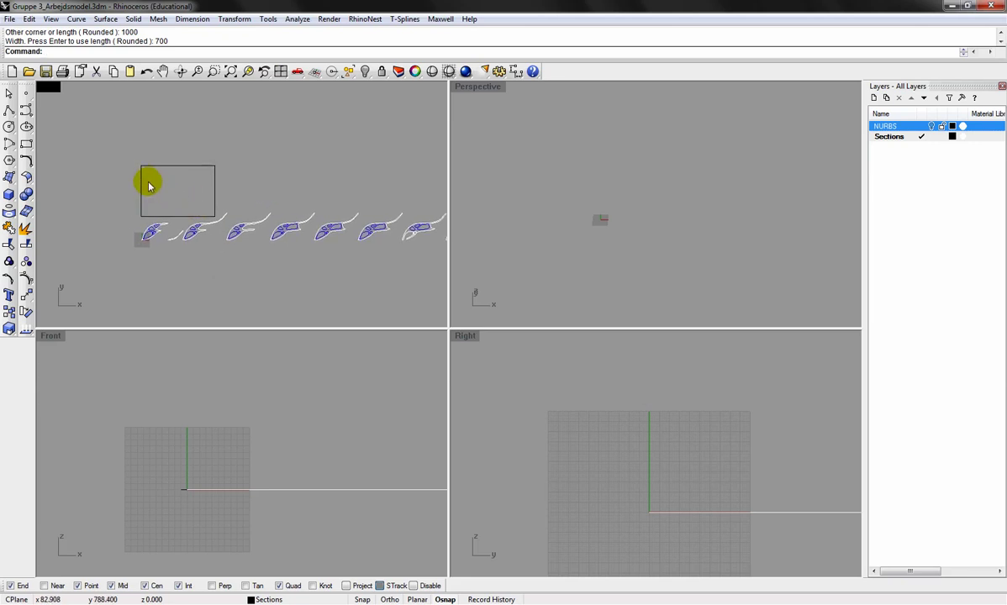
pyautogui.moveTo(147, 168); pyautogui.dragTo(112, 157)
pyautogui.click(220, 145)
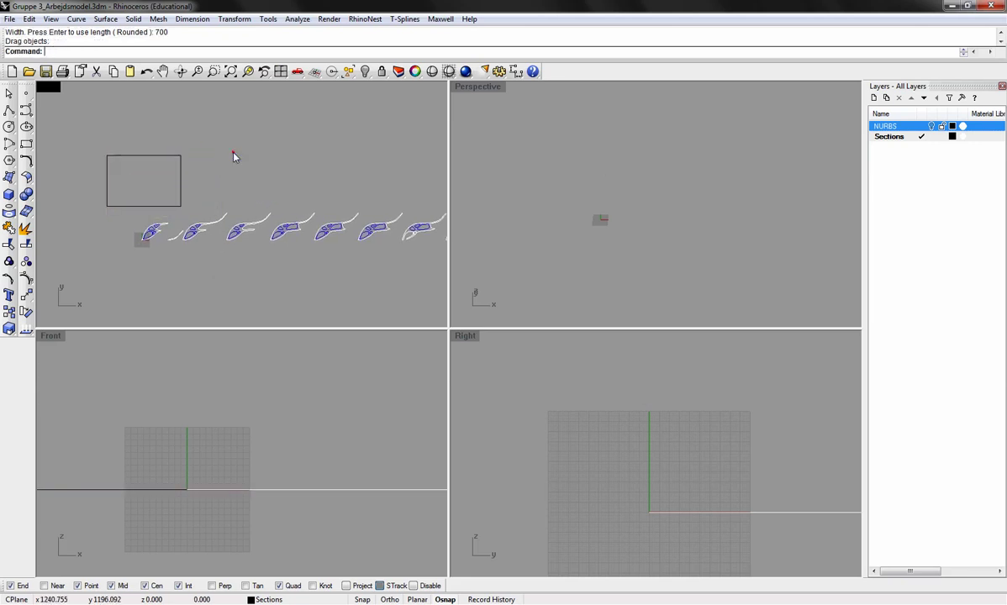
# - Start RhinoNest's Optimize Object Position and select the entire row of slices as the objects to nest
pyautogui.doubleClick(45, 85)
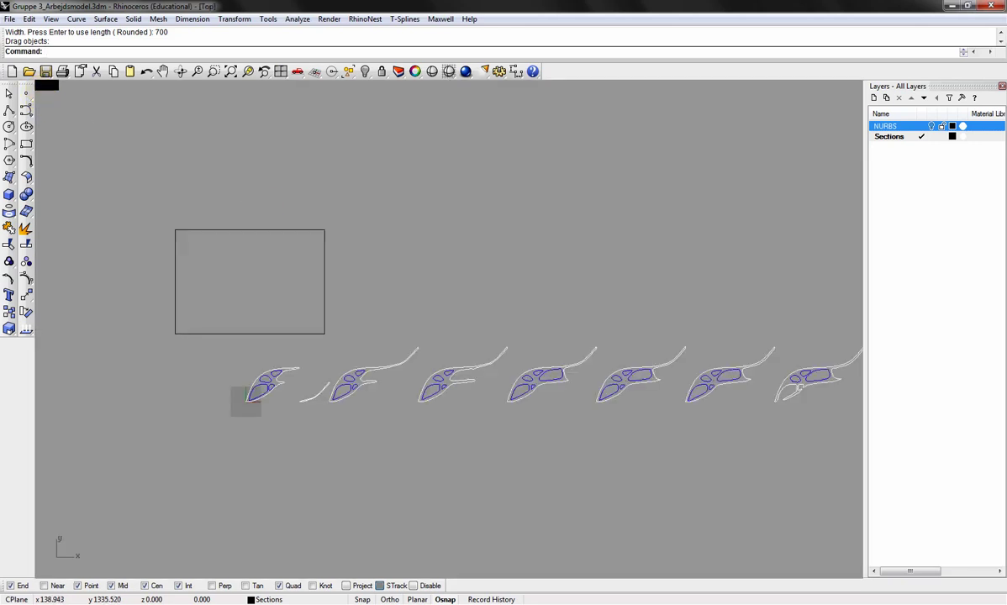
pyautogui.press('Return')
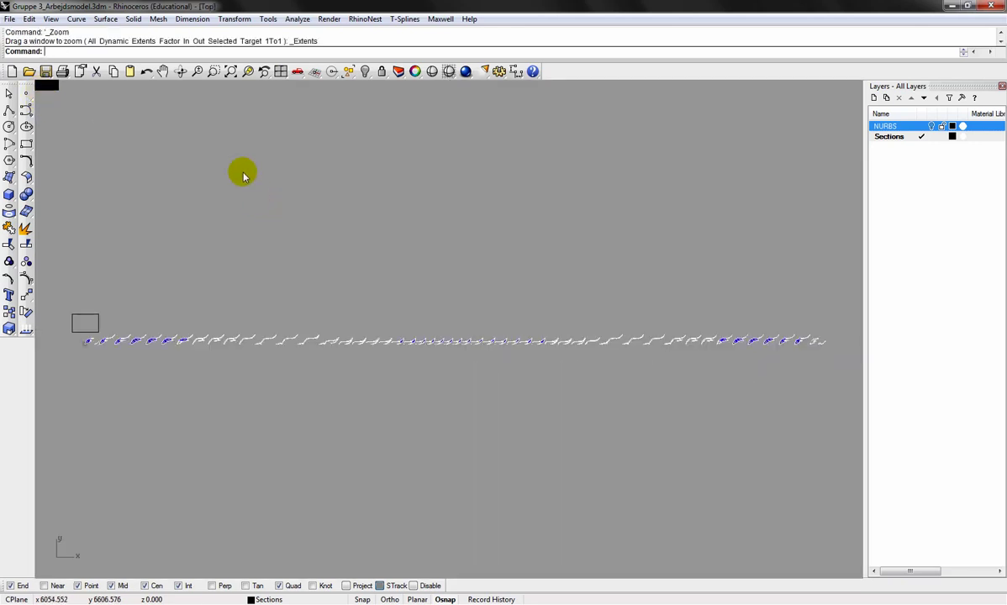
pyautogui.click(377, 19)
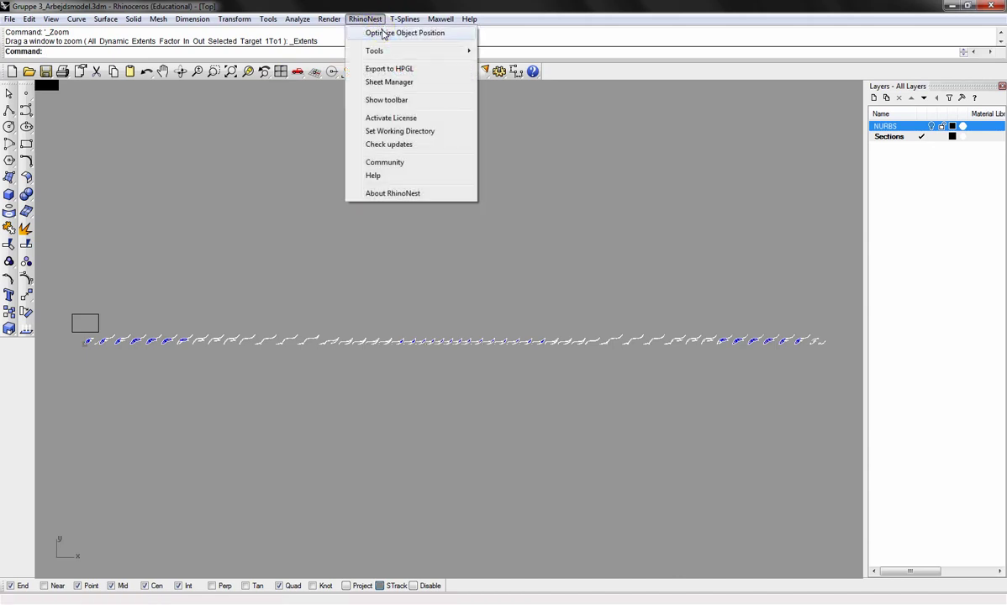
pyautogui.click(383, 34)
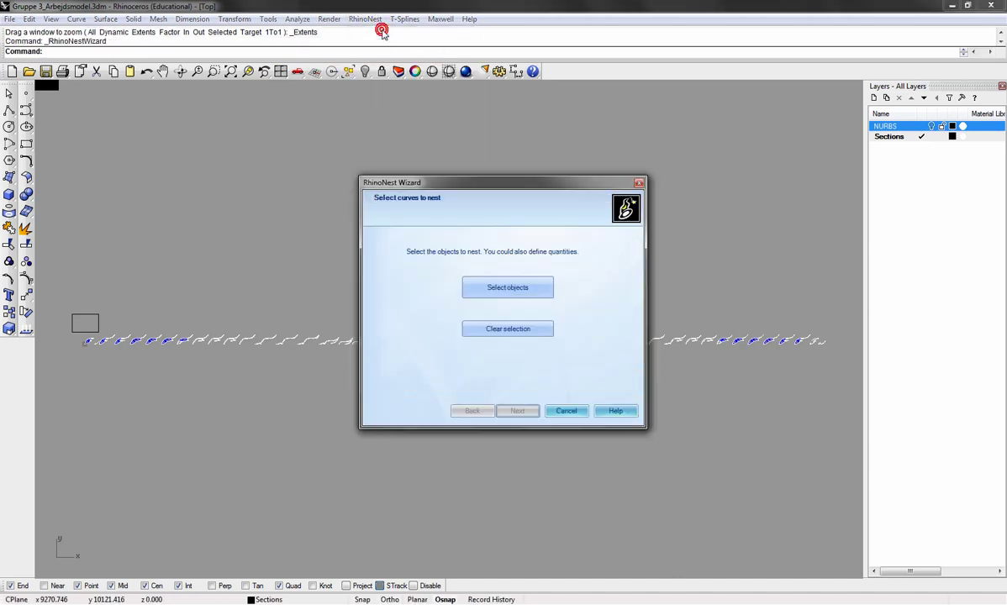
pyautogui.click(507, 288)
pyautogui.moveTo(61, 336); pyautogui.dragTo(828, 358)
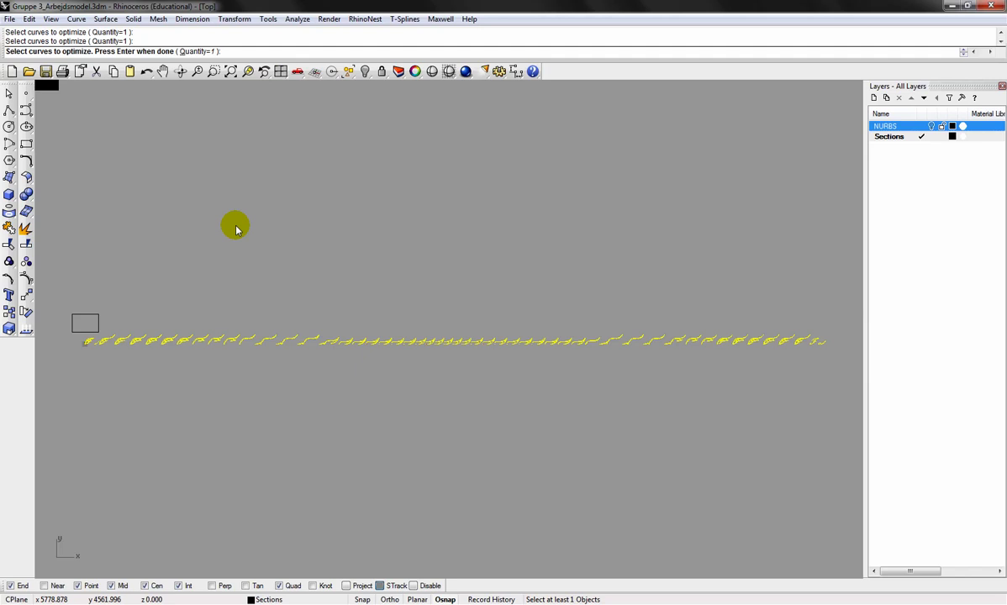
pyautogui.press('Return')
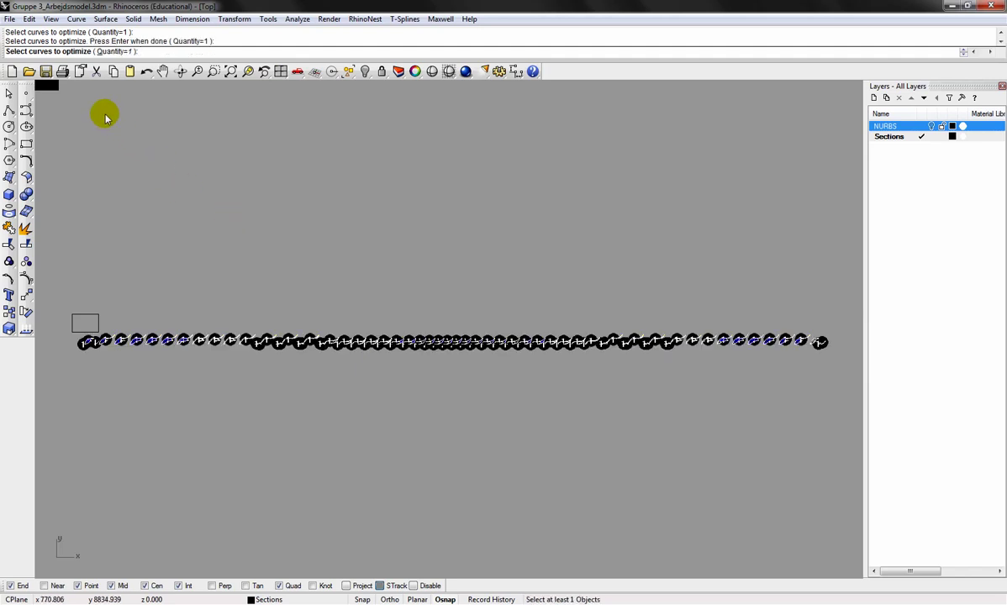
pyautogui.press('Return')
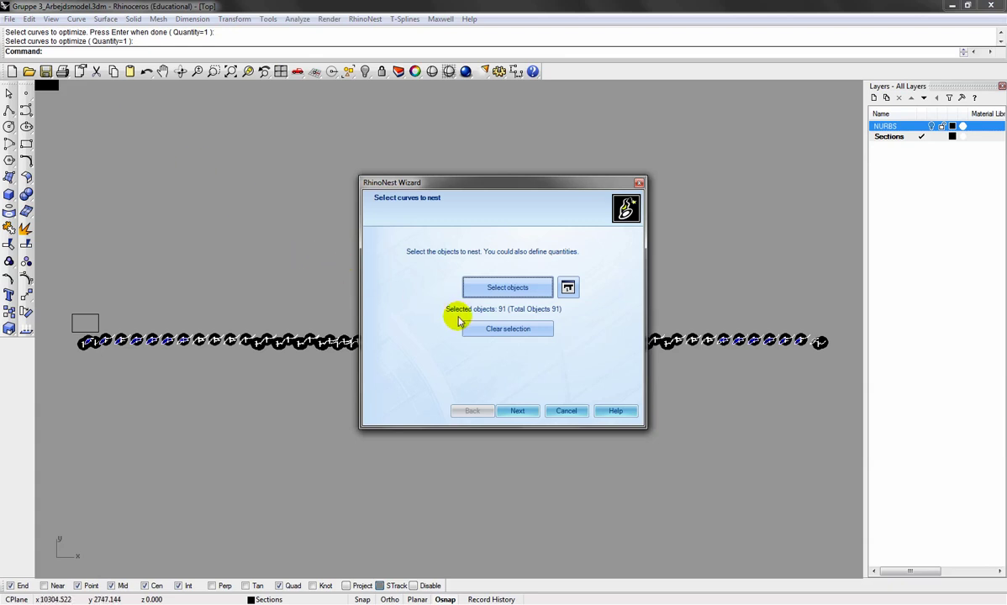
# - Use the Unique Sheet option and pick the 1000 by 700 rectangle from the document as the nesting sheet
pyautogui.click(514, 410)
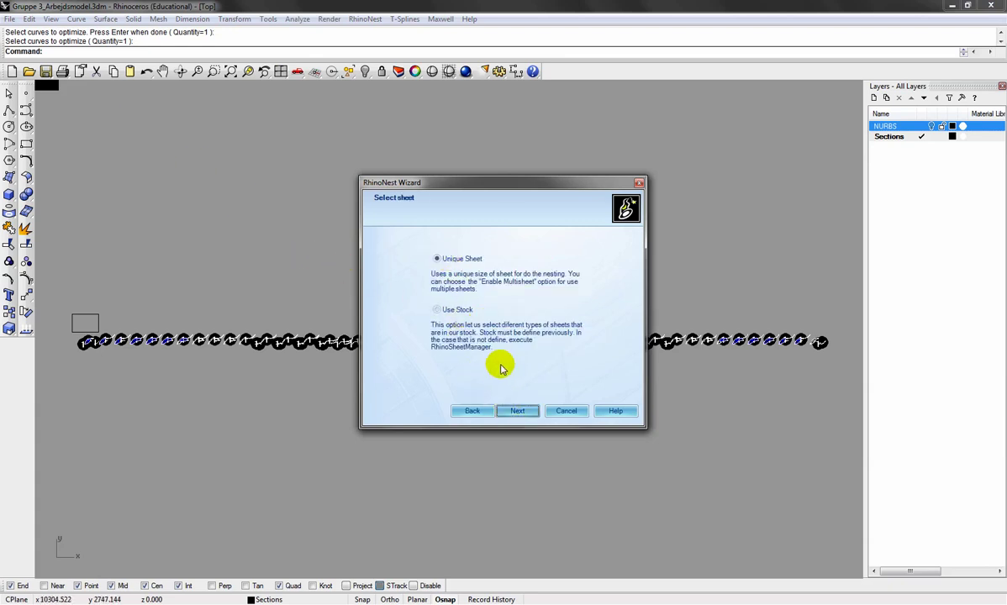
pyautogui.click(516, 412)
pyautogui.click(433, 302)
pyautogui.click(80, 332)
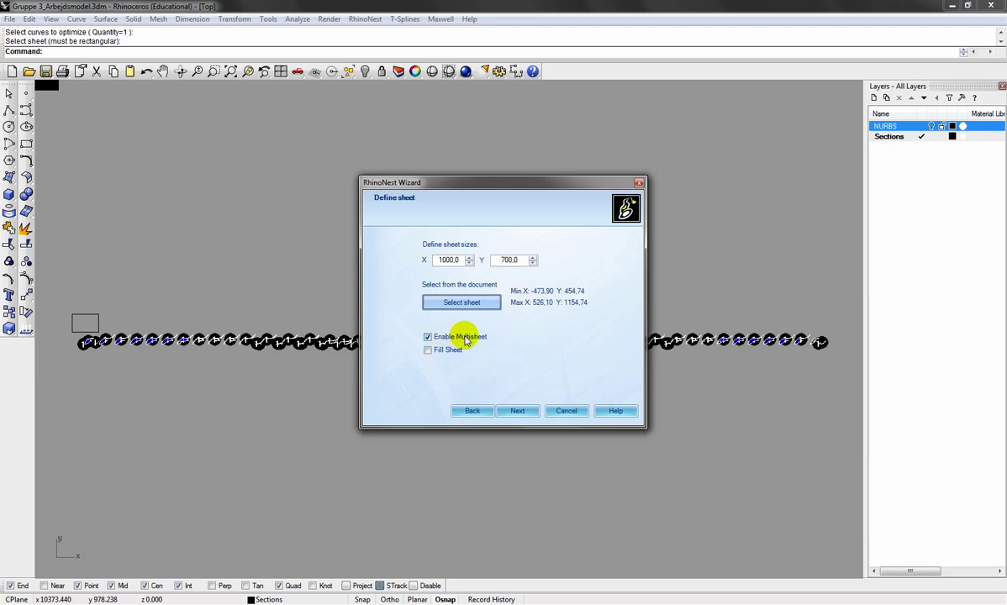
pyautogui.click(516, 411)
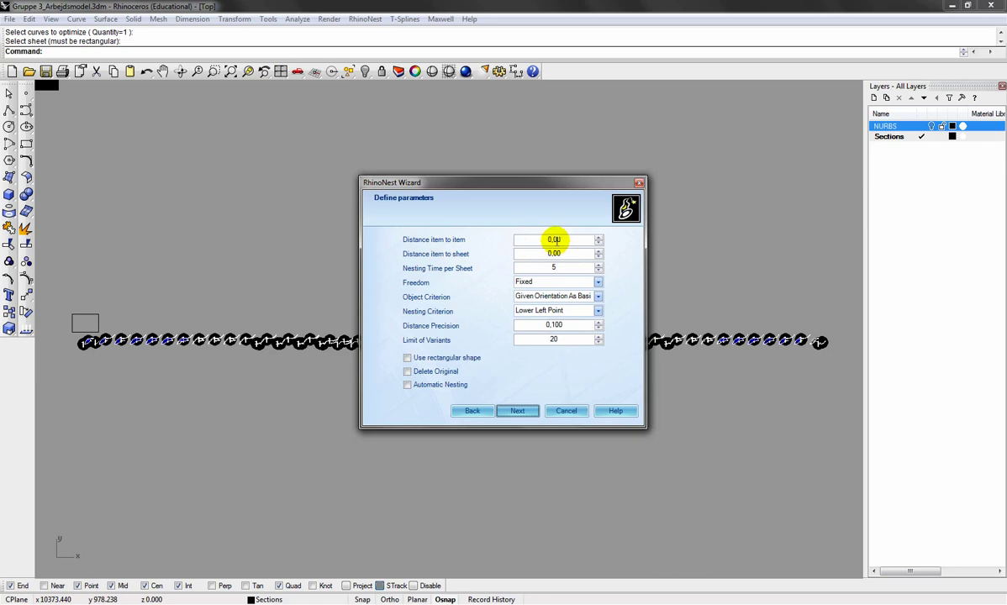
# - Set item-to-item distance 3, item-to-sheet distance 12, Freedom to Free and Object Criterion to Minimize Area, with Delete Original enabled
pyautogui.click(599, 238)
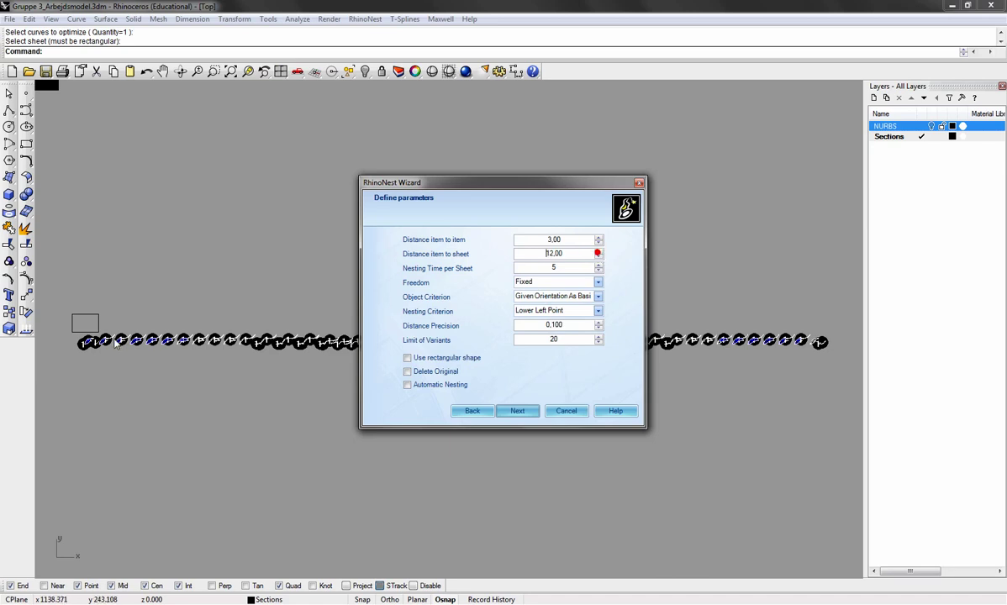
pyautogui.scroll(10, 200, 313)
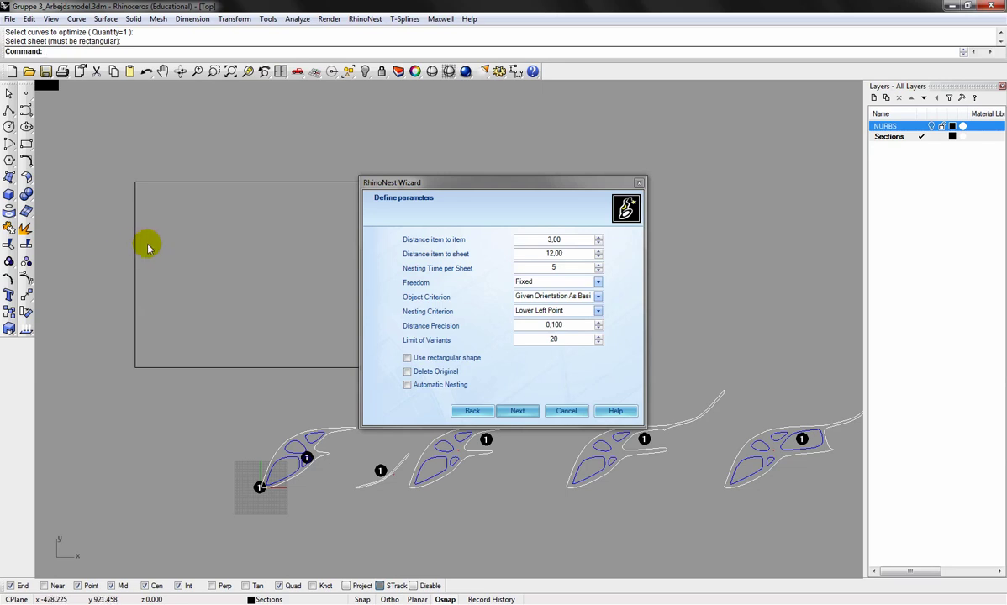
pyautogui.click(540, 286)
pyautogui.click(529, 346)
pyautogui.click(545, 300)
pyautogui.click(539, 339)
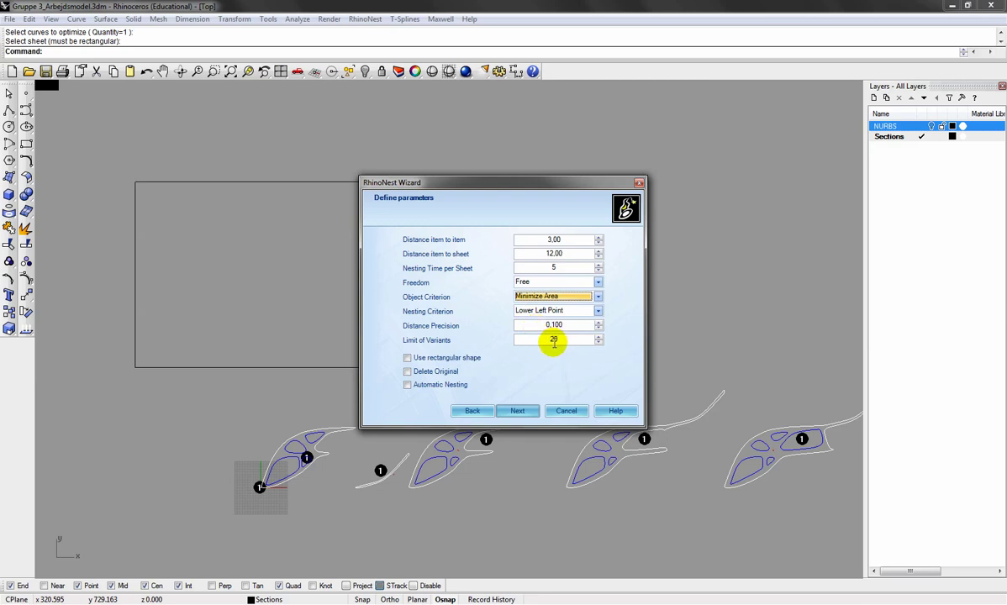
pyautogui.click(407, 371)
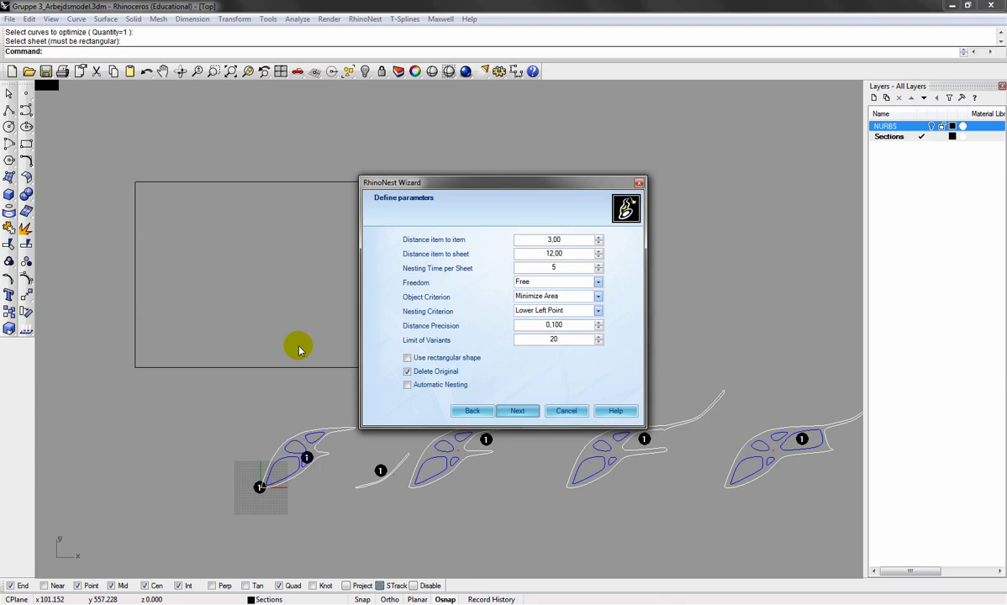
# - Execute the nesting of the slices onto the sheets and finish the RhinoNest wizard
pyautogui.click(524, 411)
pyautogui.click(497, 276)
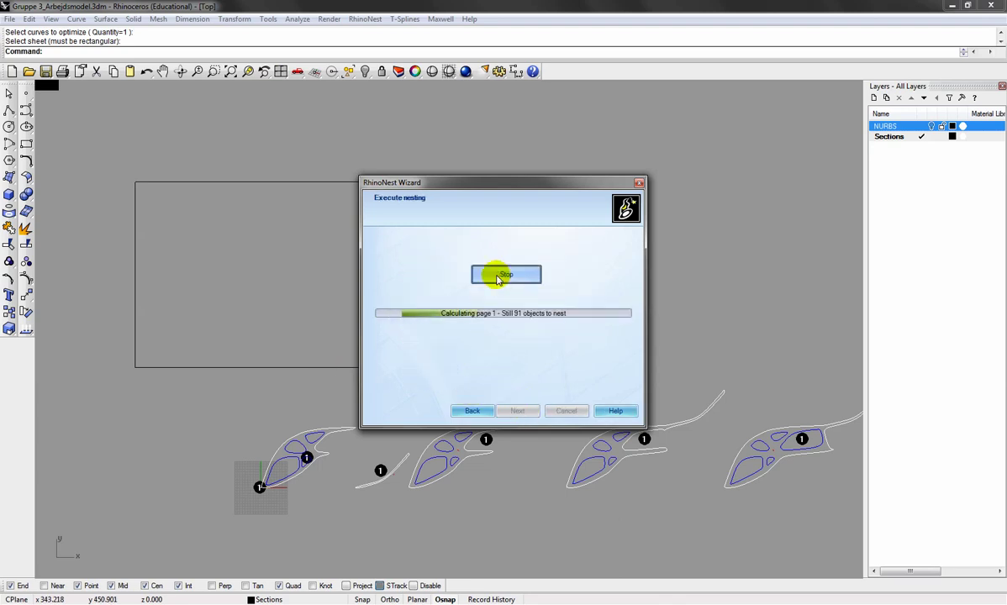
pyautogui.moveTo(483, 185); pyautogui.dragTo(570, 194)
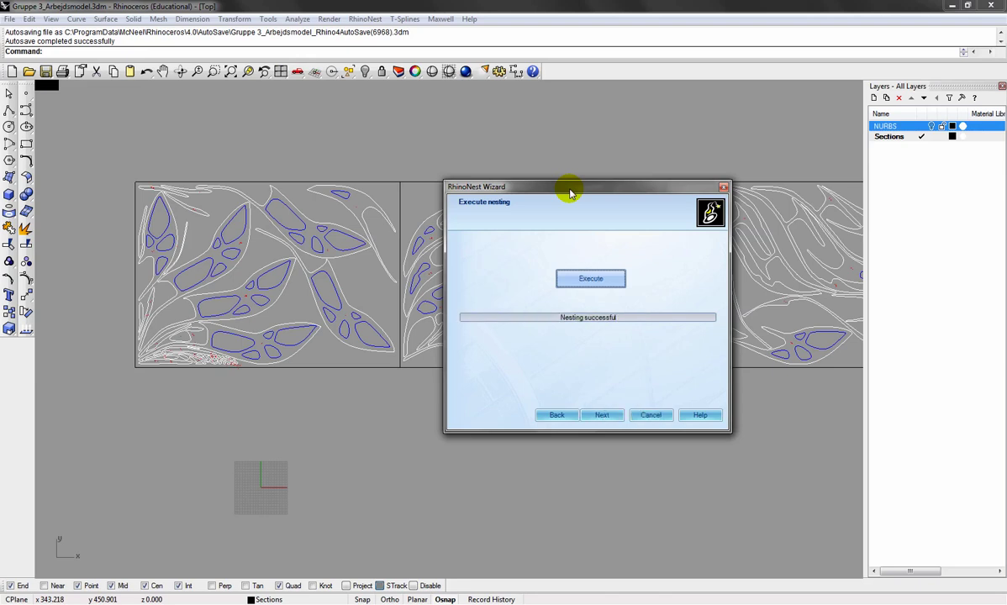
pyautogui.click(594, 418)
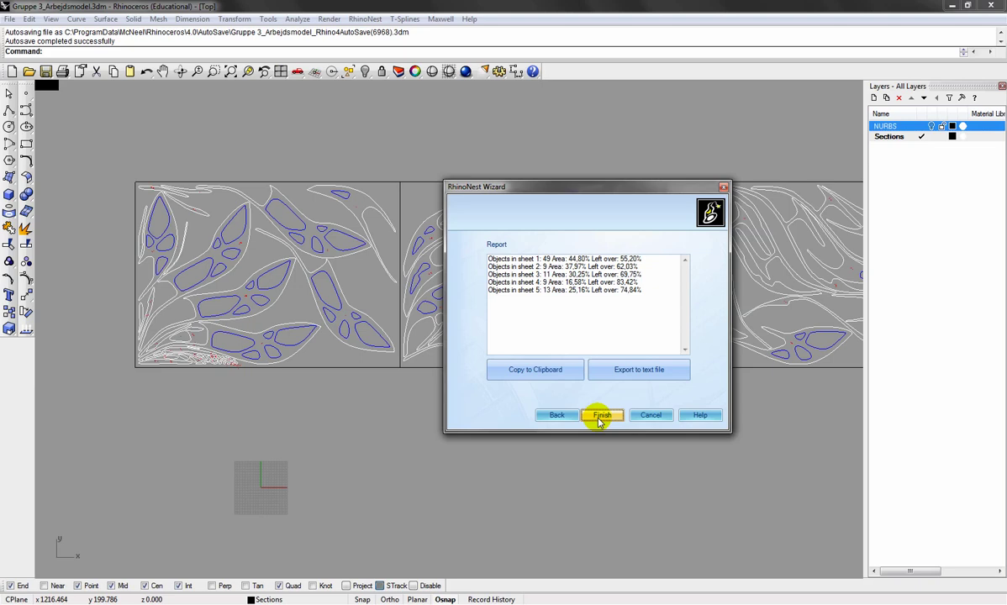
pyautogui.click(599, 416)
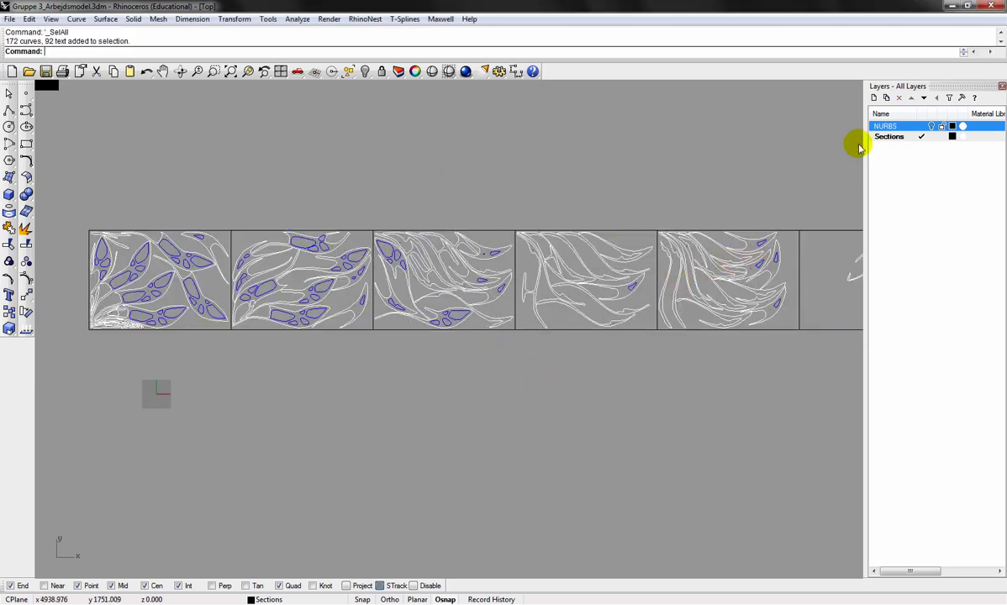
# - Create a new layer named Text
pyautogui.click(875, 98)
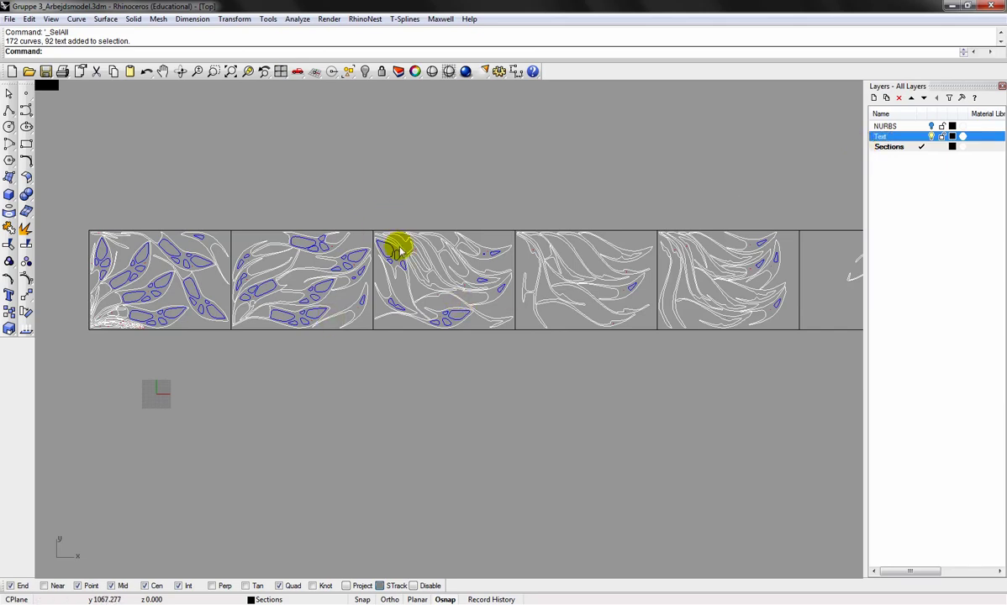
pyautogui.click(390, 179)
# - Ungroup all nested slice curves and their text tags
pyautogui.scroll(6, 404, 243)
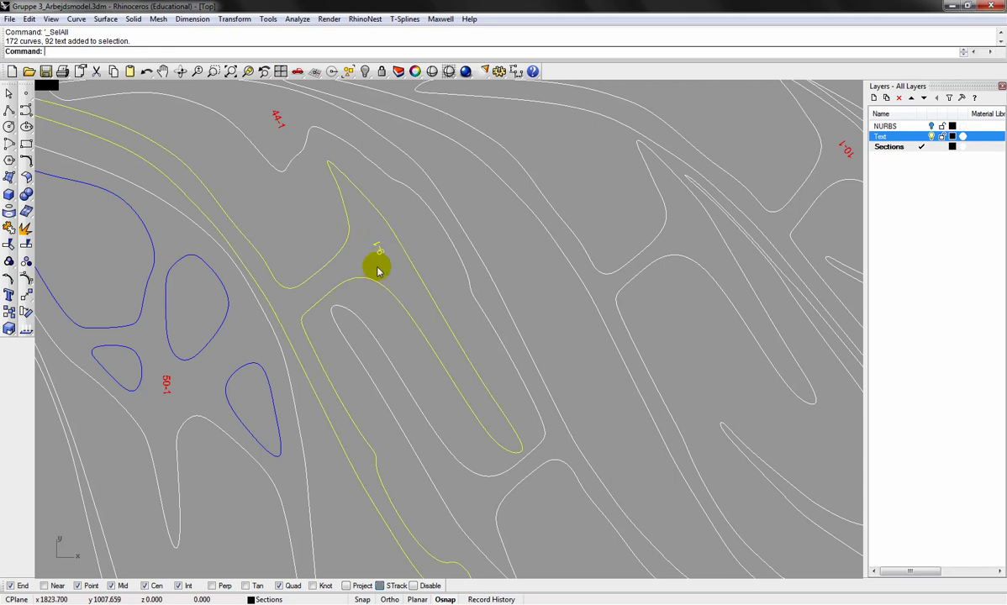
pyautogui.hotkey('ctrl', 'a')
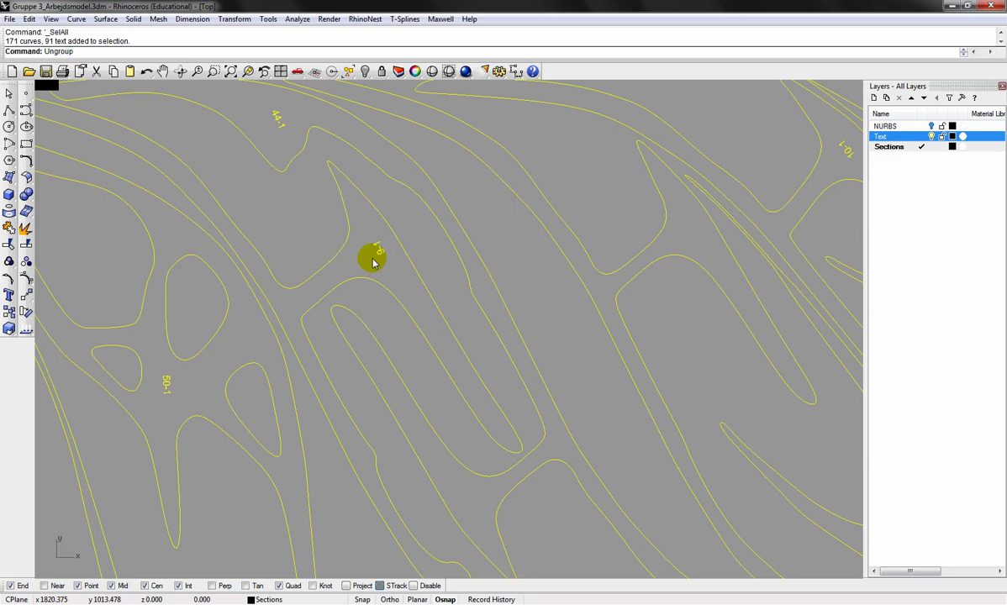
pyautogui.write('Ungroup')
pyautogui.press('Return')
pyautogui.click(282, 207)
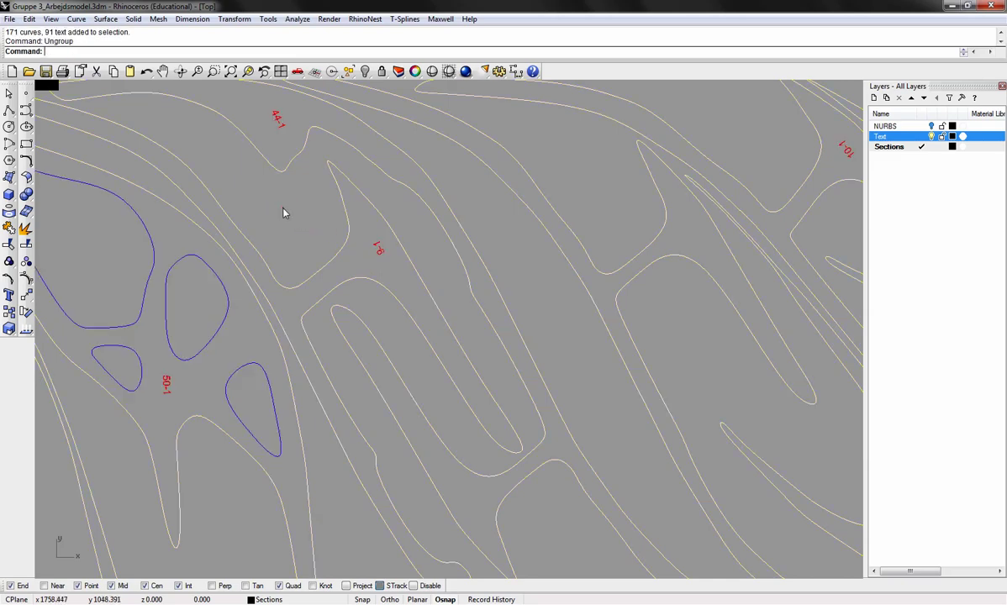
# - Select all the red text tags by colour and move them onto the Text layer
pyautogui.click(378, 249)
pyautogui.write('SelColor')
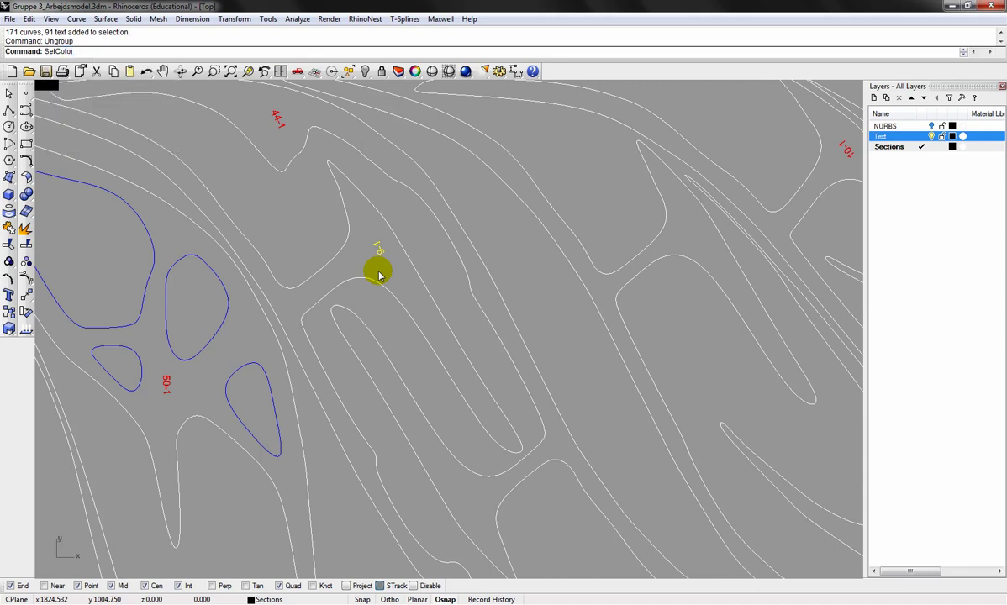
pyautogui.press('Return')
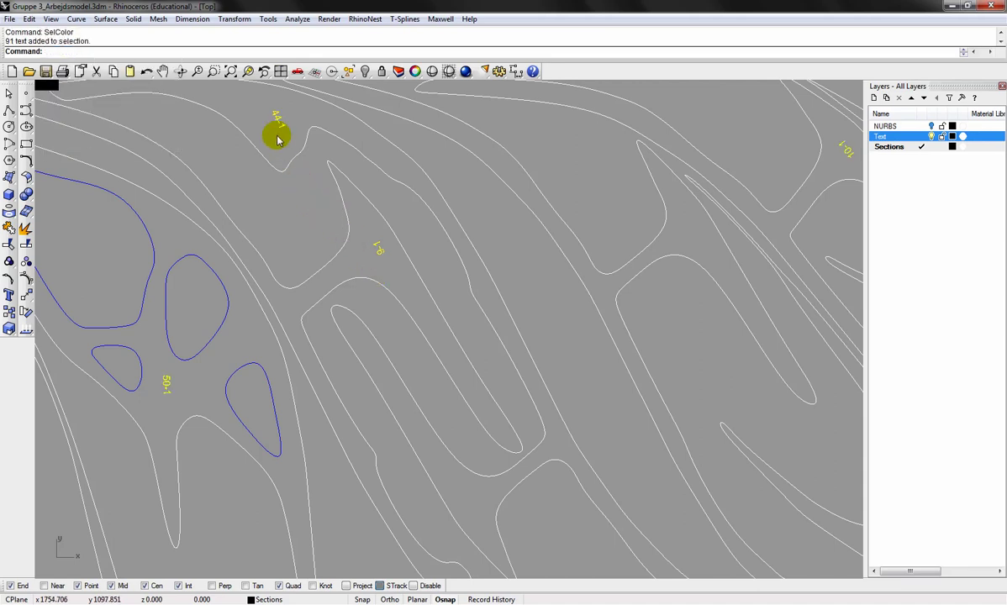
pyautogui.rightClick(883, 136)
pyautogui.click(914, 279)
# - Set the Text layer's colour to Red and turn the layer off
pyautogui.click(953, 136)
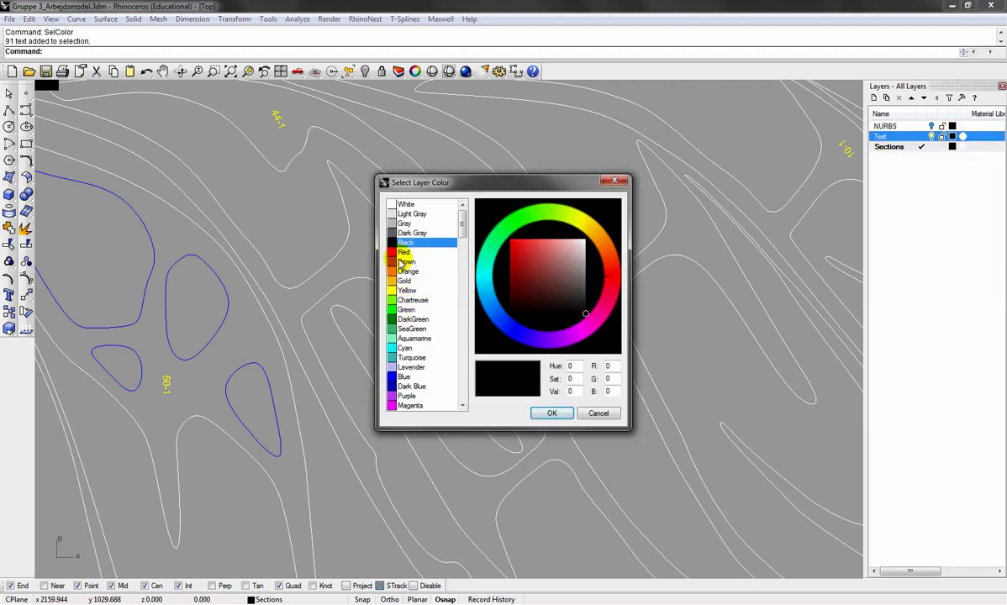
pyautogui.click(402, 252)
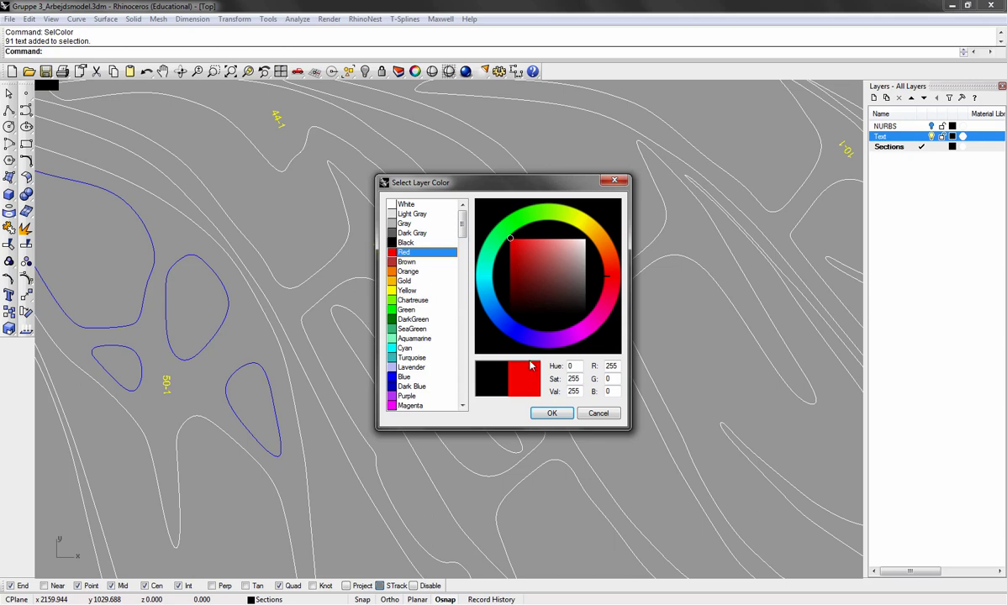
pyautogui.click(547, 413)
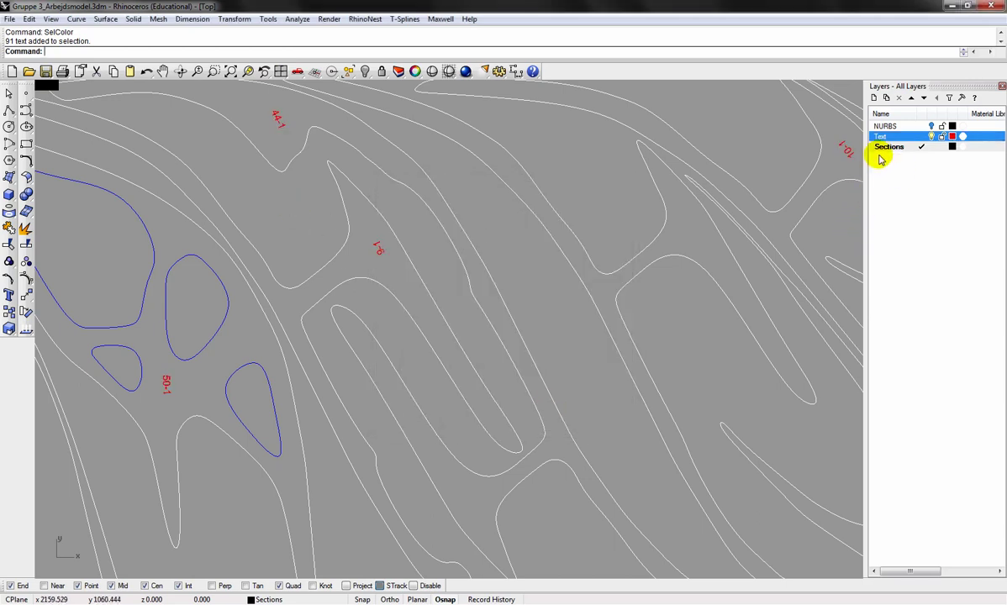
pyautogui.click(932, 136)
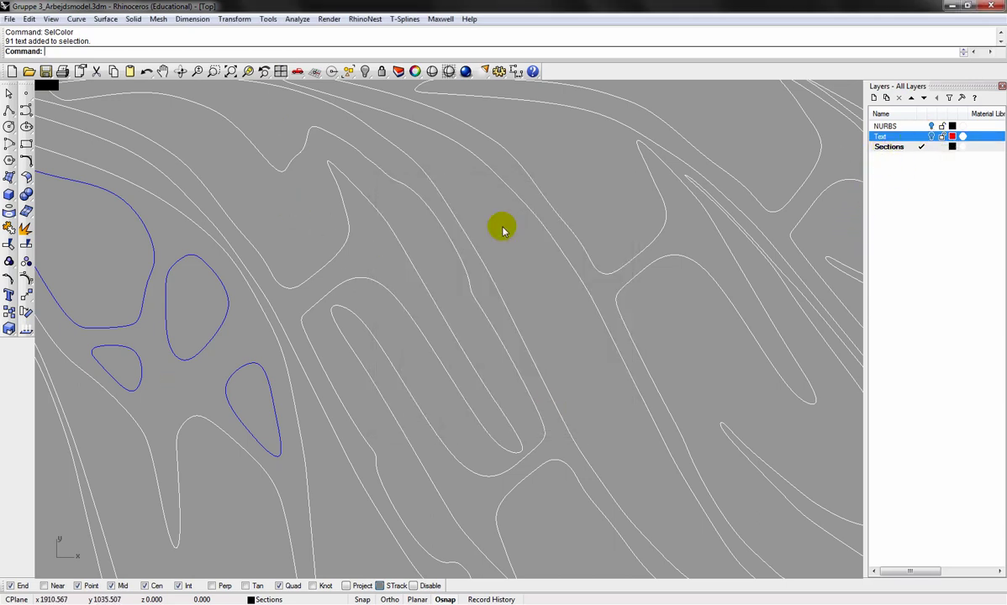
# - Select all visible curves and move them onto a new layer named Cut
pyautogui.scroll(-8, 502, 229)
pyautogui.hotkey('ctrl', 'a')
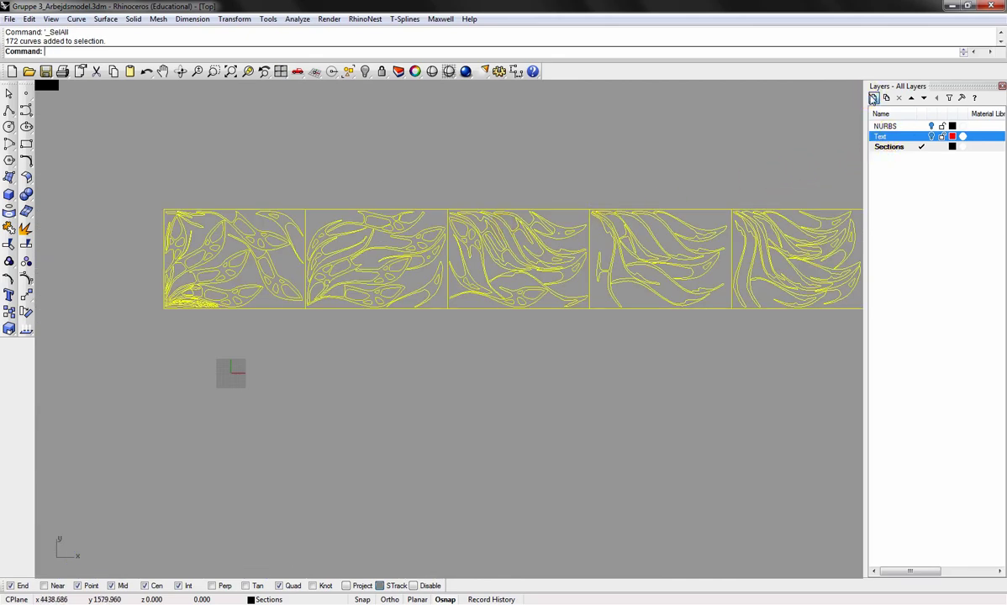
pyautogui.click(874, 97)
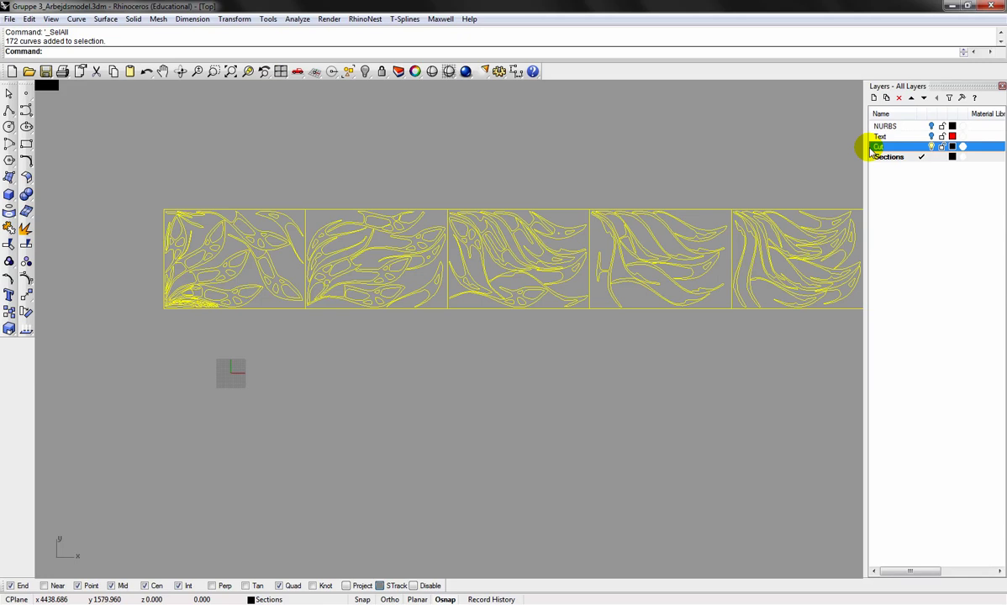
pyautogui.rightClick(879, 147)
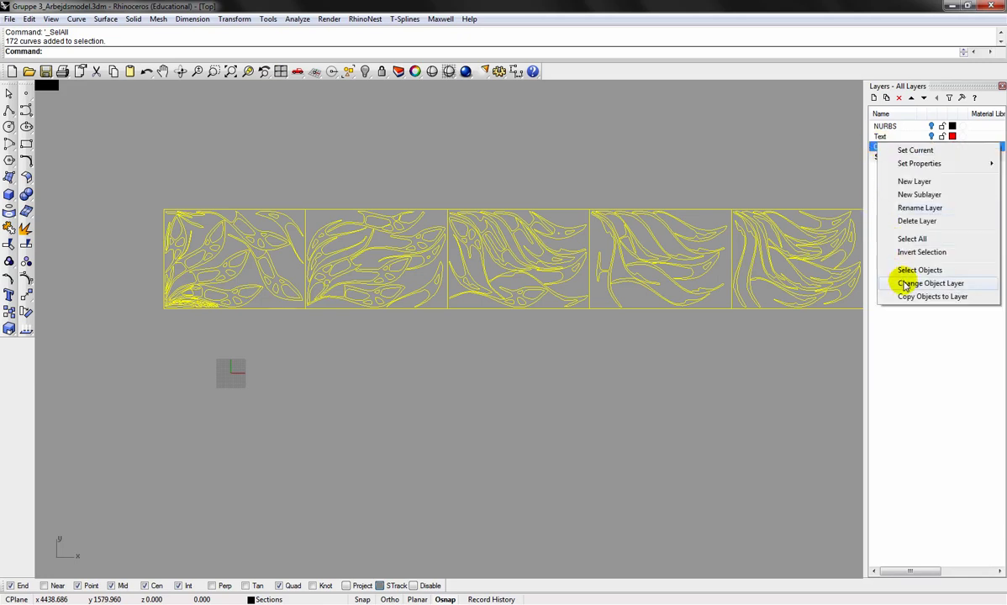
pyautogui.click(841, 278)
# - Set the Cut layer's colour to Green and clear the selection
pyautogui.click(953, 148)
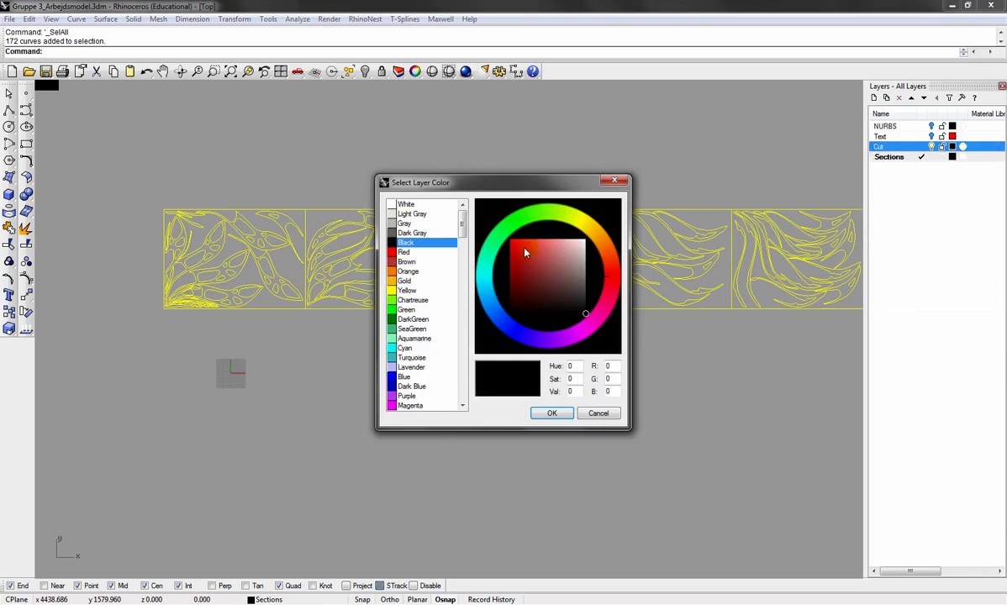
pyautogui.click(404, 309)
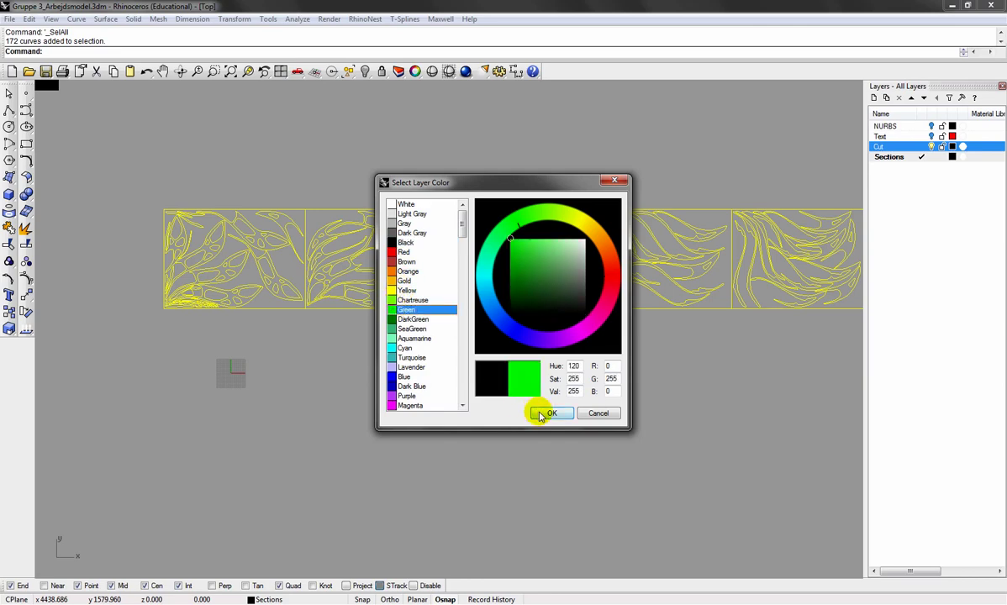
pyautogui.click(549, 412)
pyautogui.click(479, 394)
pyautogui.moveTo(832, 246); pyautogui.dragTo(778, 243, button='right')
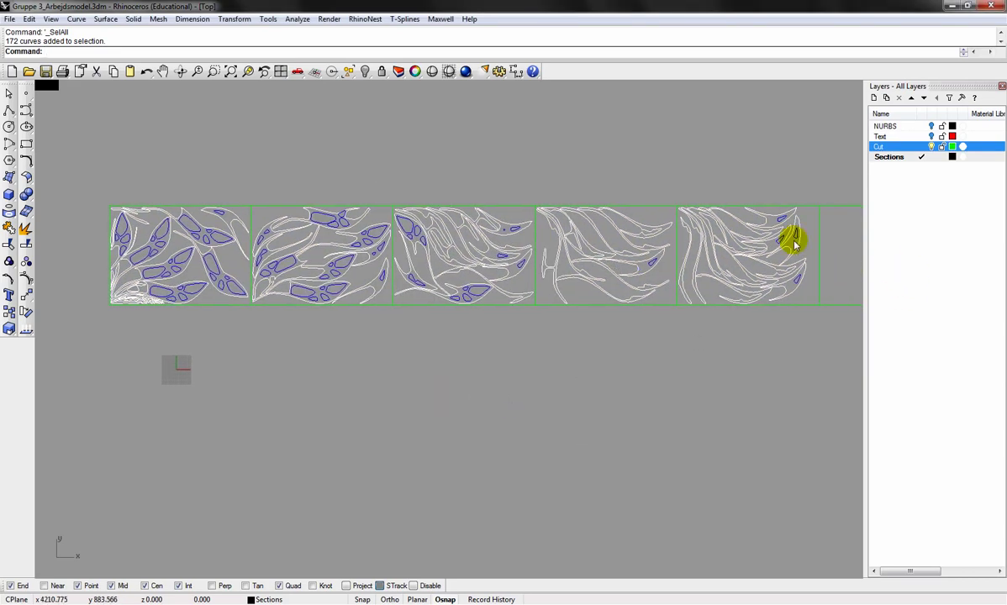
# - Move all the rectangular sheet outlines onto the Sections layer, renaming that layer Sheet
pyautogui.click(161, 207)
pyautogui.keyDown('shift'); pyautogui.click(279, 207); pyautogui.keyUp('shift')
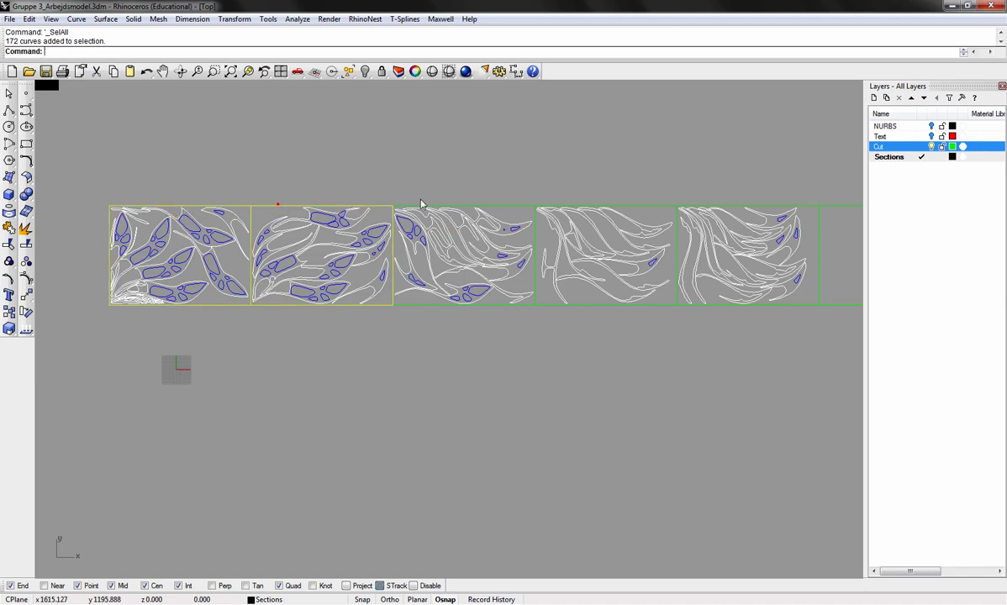
pyautogui.keyDown('shift'); pyautogui.click(522, 209); pyautogui.keyUp('shift')
pyautogui.keyDown('shift'); pyautogui.click(648, 207); pyautogui.keyUp('shift')
pyautogui.keyDown('shift'); pyautogui.click(850, 206); pyautogui.keyUp('shift')
pyautogui.keyDown('shift'); pyautogui.click(811, 206); pyautogui.keyUp('shift')
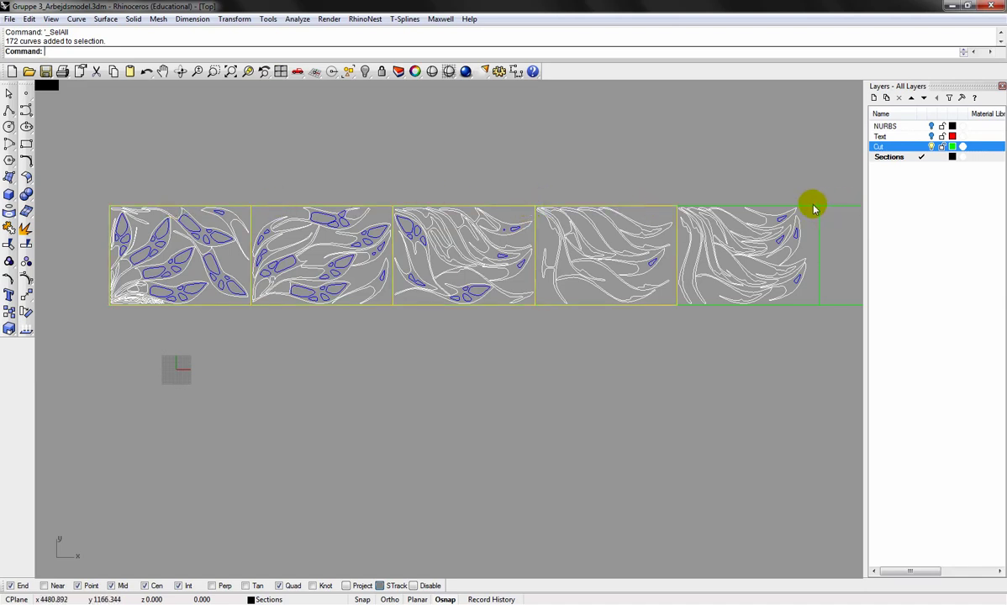
pyautogui.click(882, 159)
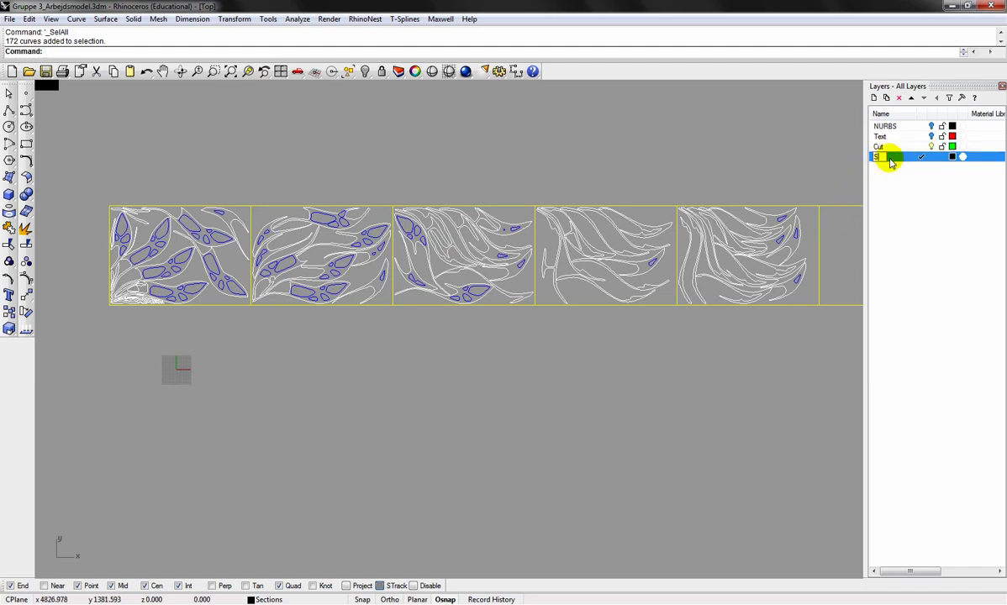
pyautogui.rightClick(891, 161)
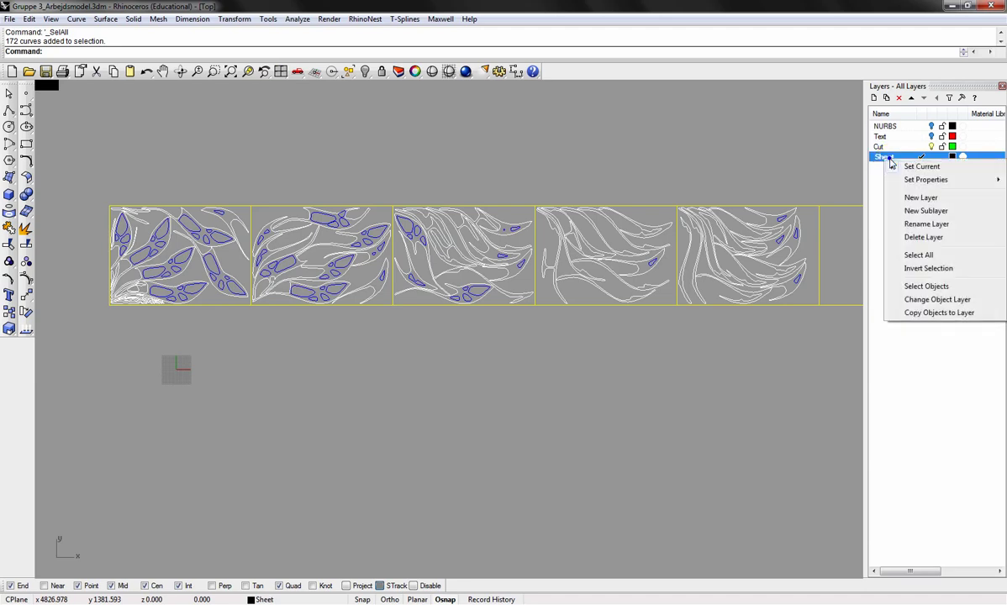
pyautogui.click(913, 302)
pyautogui.click(670, 345)
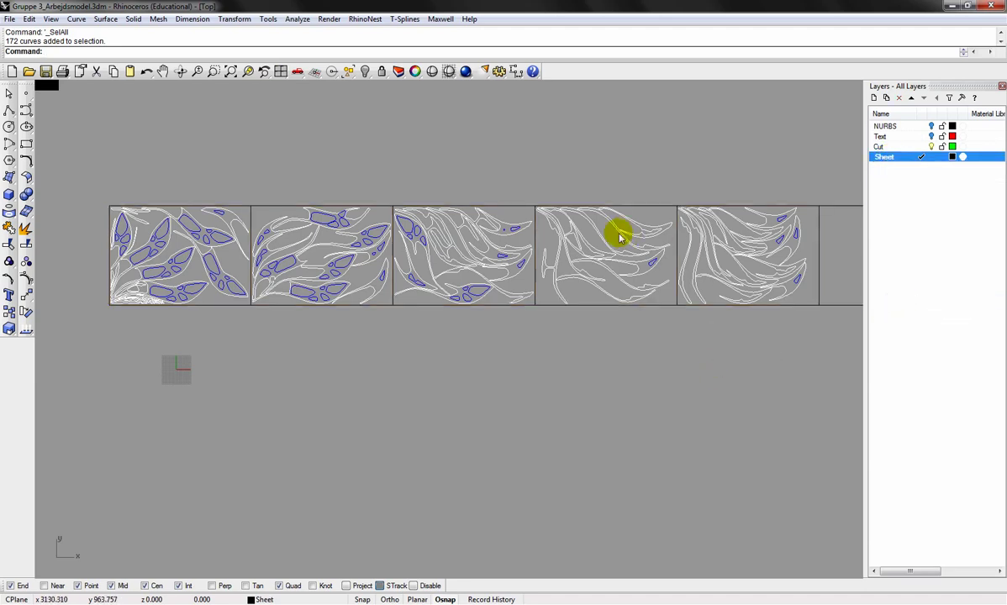
# - Set the display colour of every curve on the Cut layer to By Layer
pyautogui.moveTo(582, 220); pyautogui.dragTo(545, 241, button='right')
pyautogui.click(884, 159)
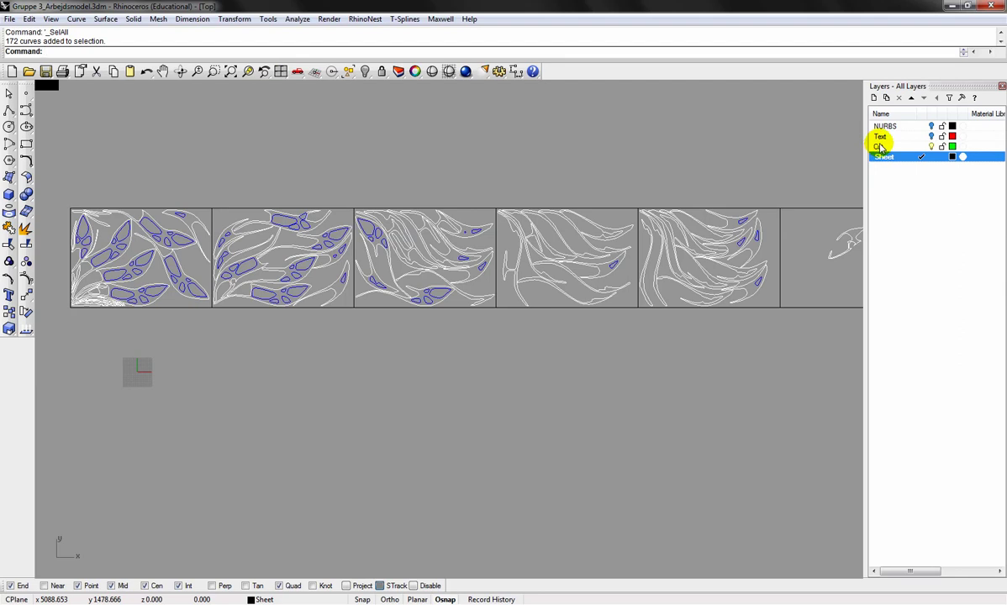
pyautogui.rightClick(878, 150)
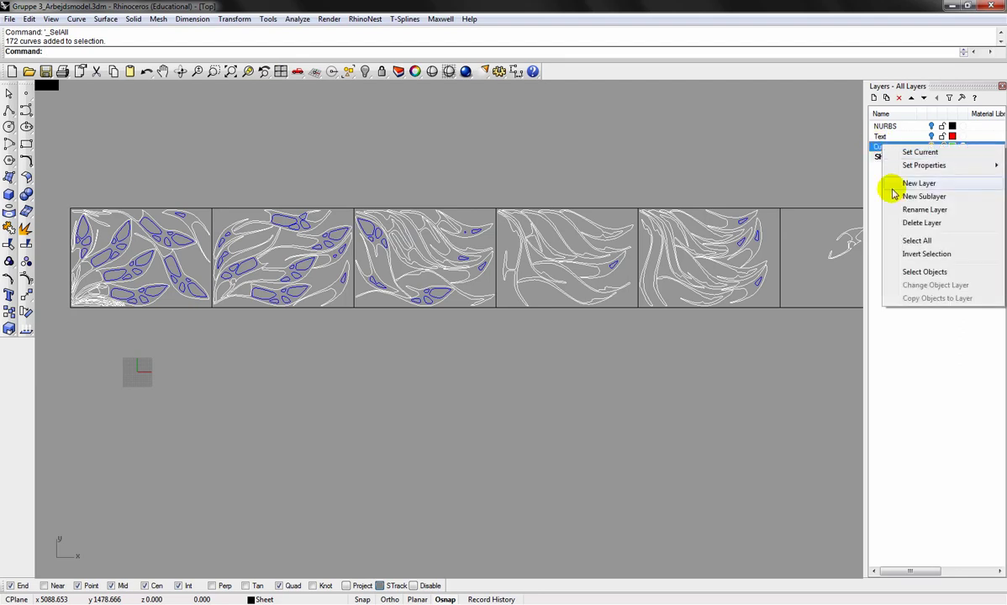
pyautogui.click(911, 272)
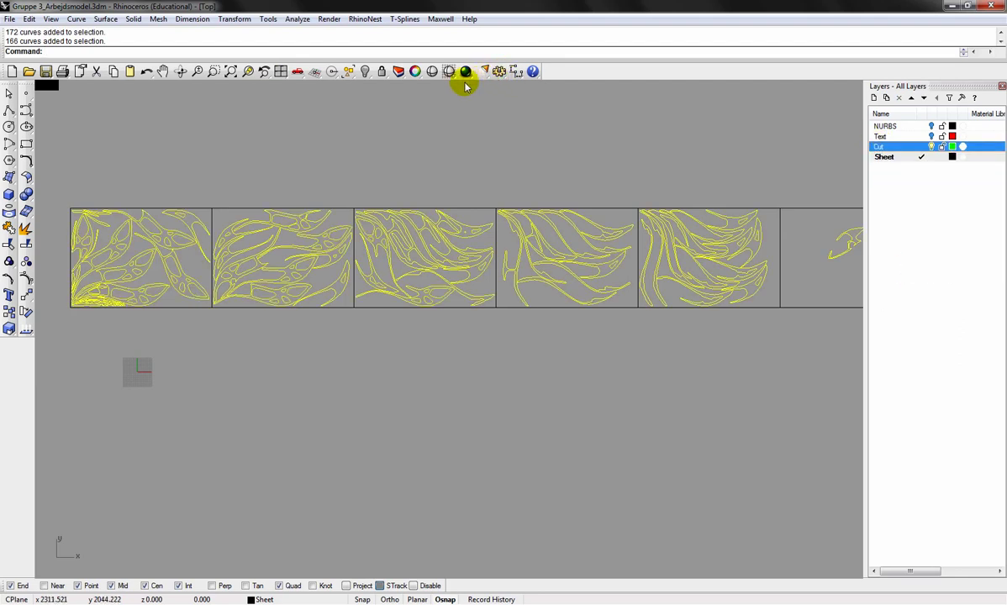
pyautogui.click(415, 73)
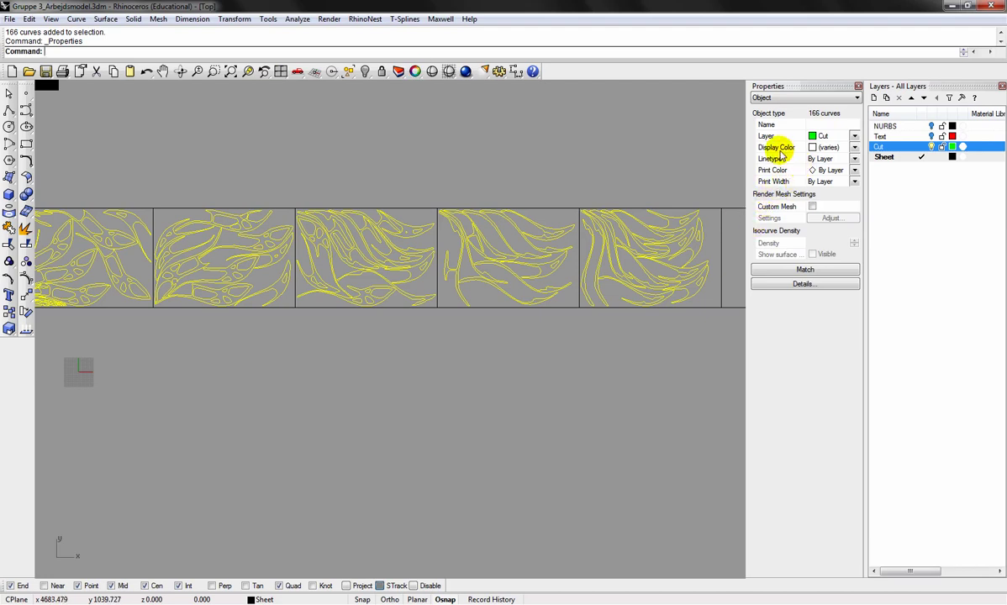
pyautogui.click(839, 147)
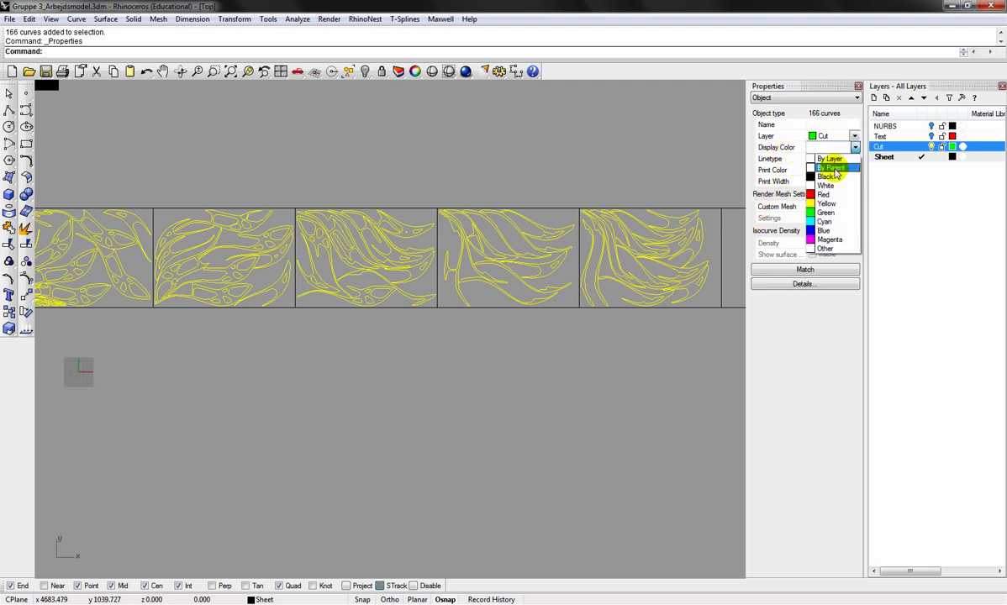
pyautogui.click(829, 160)
pyautogui.click(631, 153)
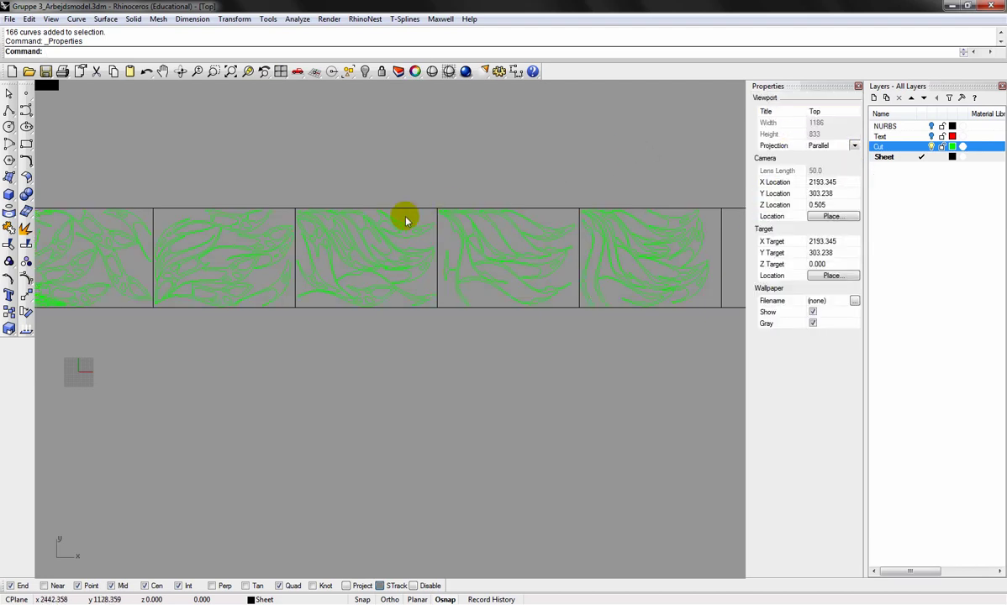
# - Hide the Cut layer, turn the Text layer on, and set the display colour of all its text to By Layer
pyautogui.moveTo(382, 206); pyautogui.dragTo(341, 231, button='right')
pyautogui.scroll(5, 333, 227)
pyautogui.scroll(-3, 333, 227)
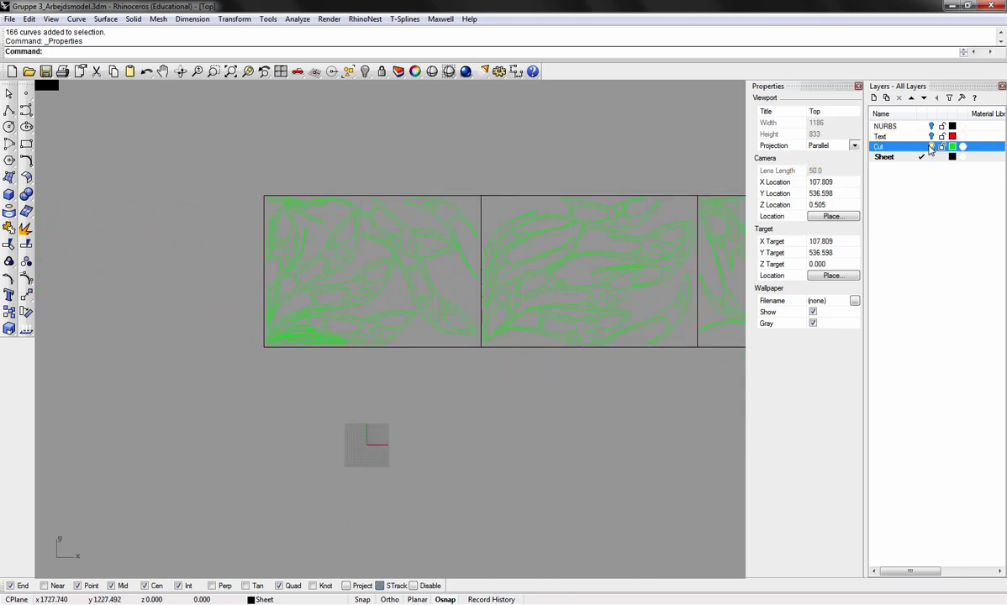
pyautogui.click(931, 135)
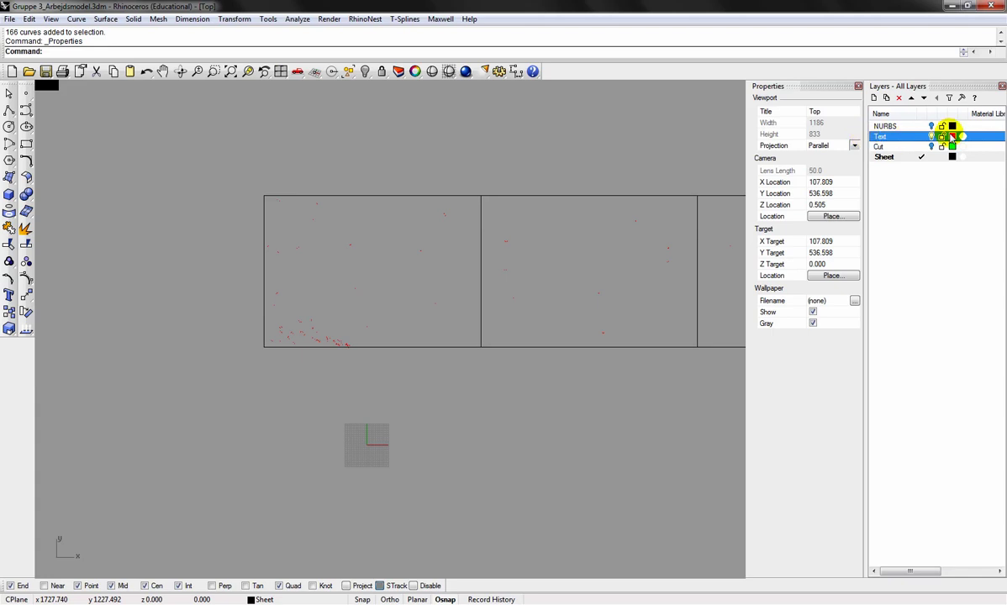
pyautogui.click(902, 139)
pyautogui.rightClick(901, 140)
pyautogui.click(933, 261)
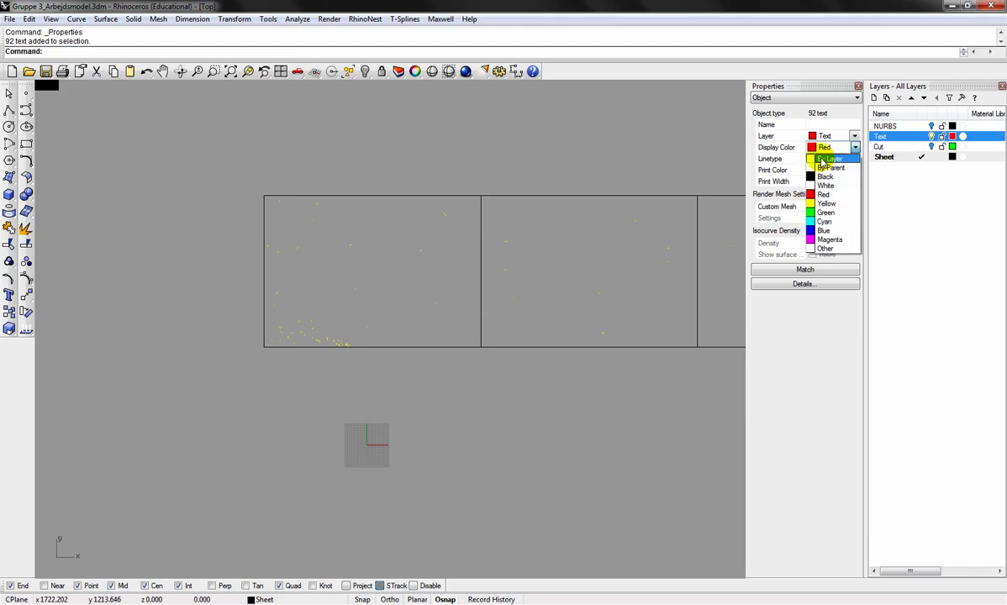
pyautogui.click(823, 157)
pyautogui.click(695, 140)
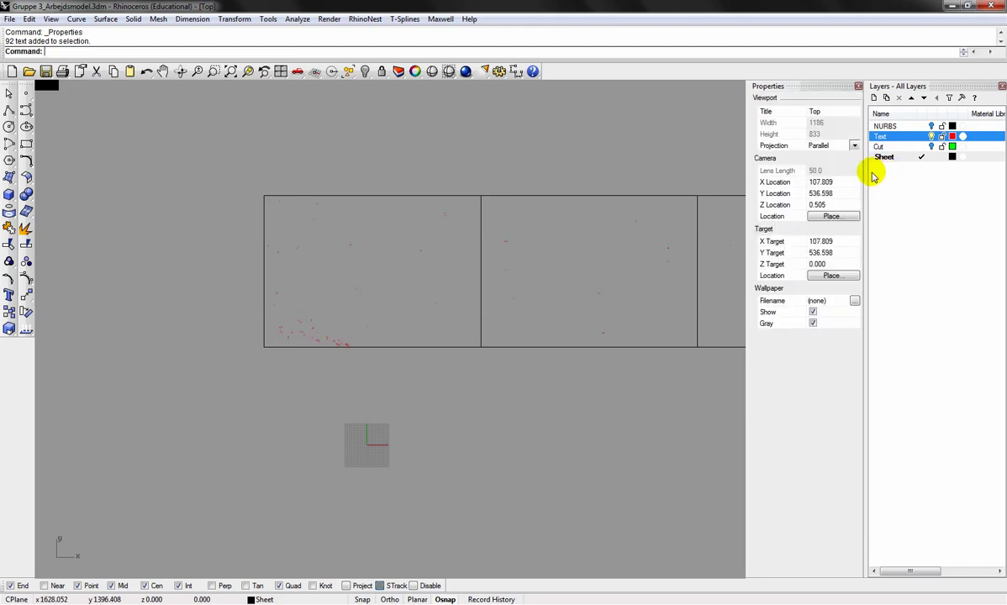
# - Make the Cut layer visible again alongside the Text and Sheet layers
pyautogui.click(924, 146)
pyautogui.click(931, 147)
pyautogui.middleClick(522, 328)
pyautogui.click(406, 335)
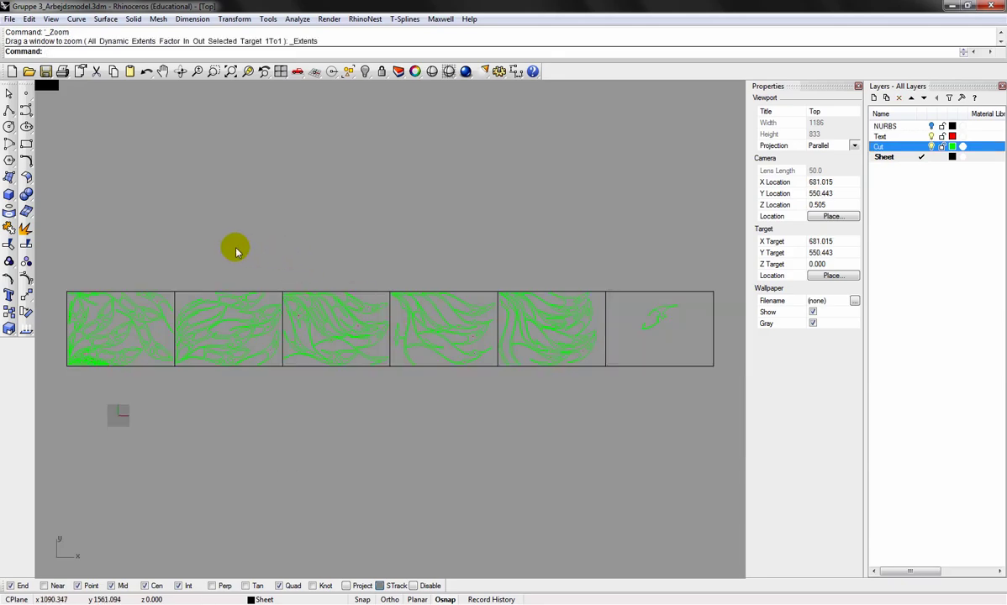
# - Export all the nested sheets, contours and text tags to the Desktop as an AutoCAD drawing file (*.dwg)
pyautogui.moveTo(53, 267); pyautogui.dragTo(719, 381)
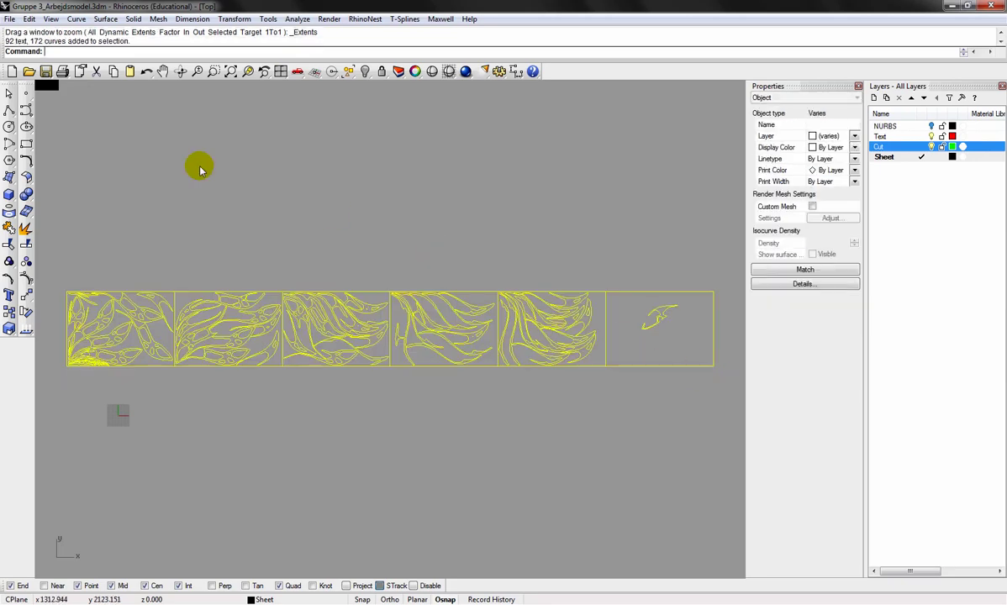
pyautogui.click(9, 21)
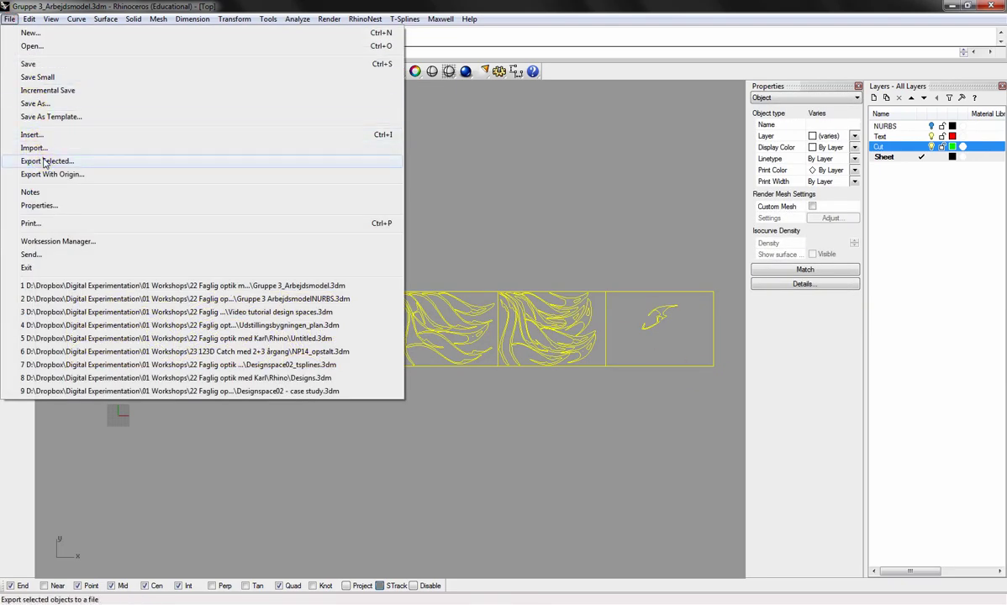
pyautogui.click(46, 162)
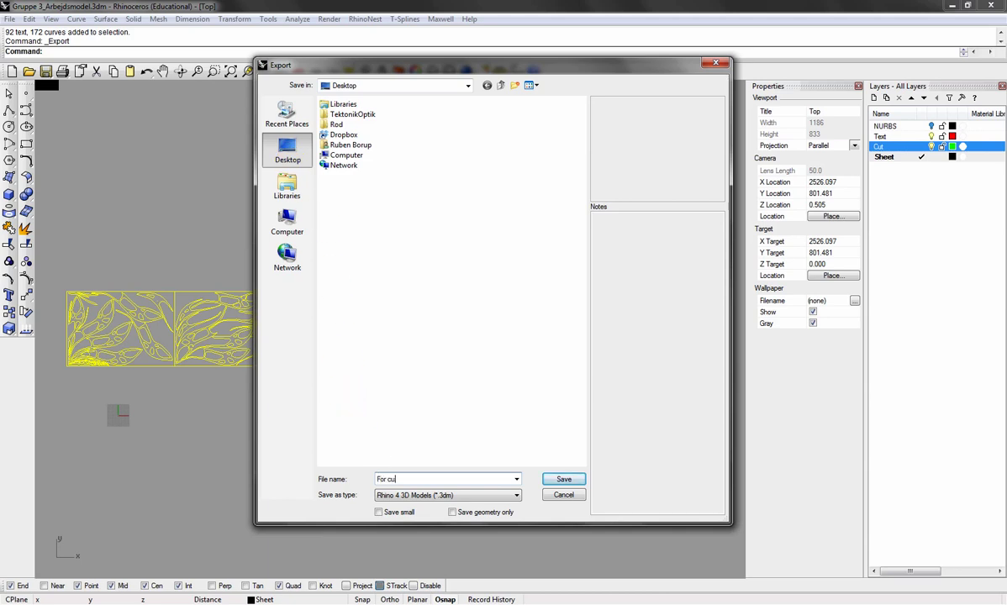
pyautogui.click(392, 495)
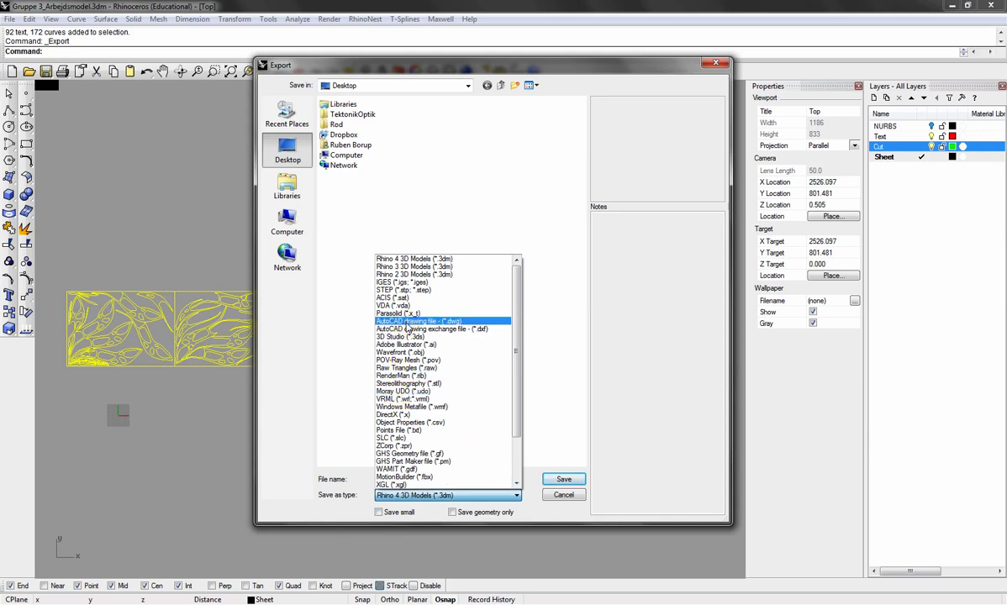
pyautogui.click(408, 322)
pyautogui.click(553, 477)
# - Export the selection as the AutoCAD drawing For cutting.dwg using the 2004 Natural scheme with a maximum curve angle of 4.0
pyautogui.click(428, 302)
pyautogui.click(416, 328)
pyautogui.moveTo(430, 266); pyautogui.dragTo(353, 124)
pyautogui.click(346, 199)
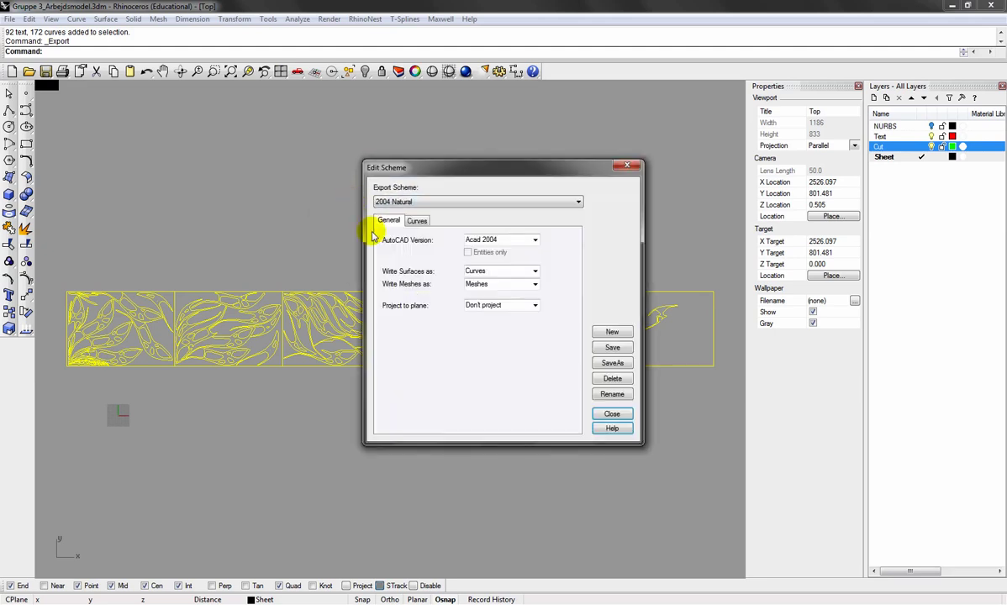
pyautogui.click(416, 220)
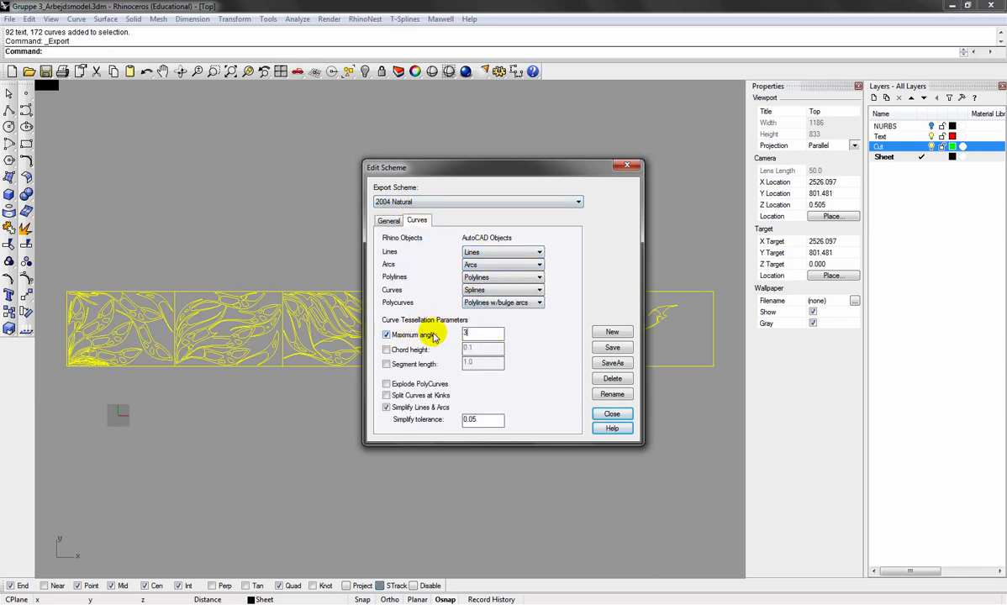
pyautogui.doubleClick(479, 334)
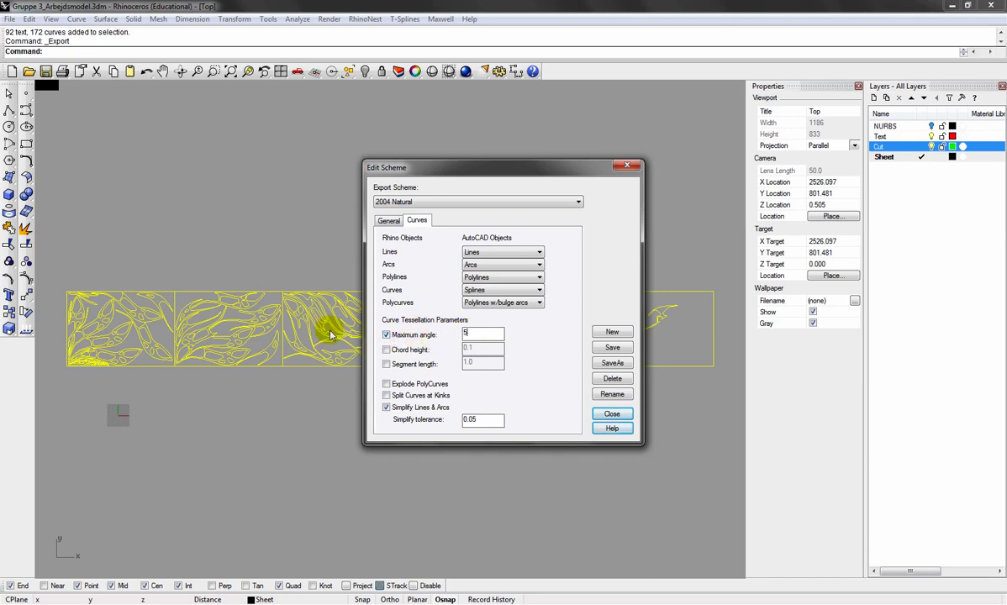
pyautogui.click(482, 333)
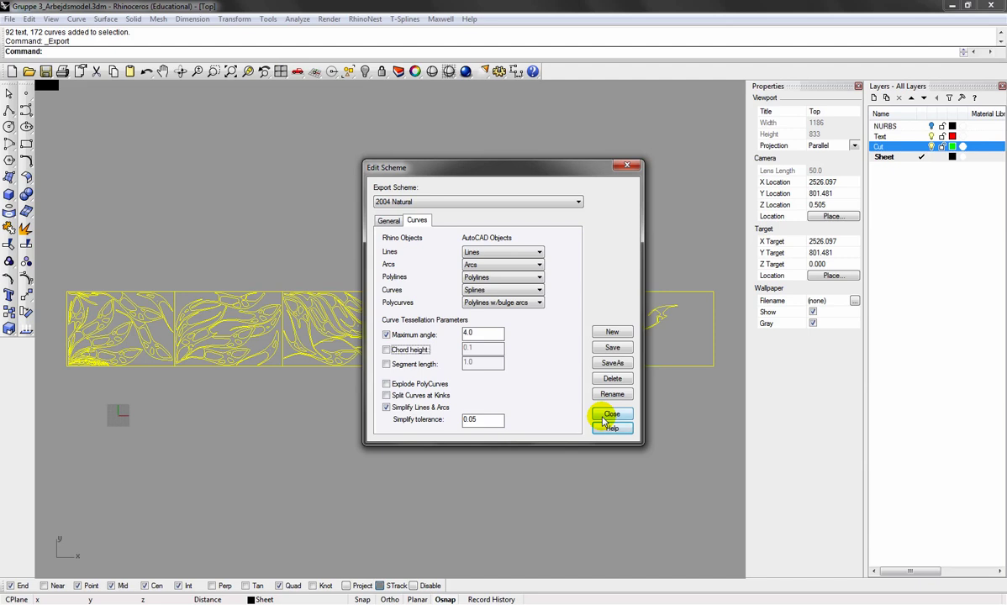
pyautogui.click(609, 416)
pyautogui.click(430, 328)
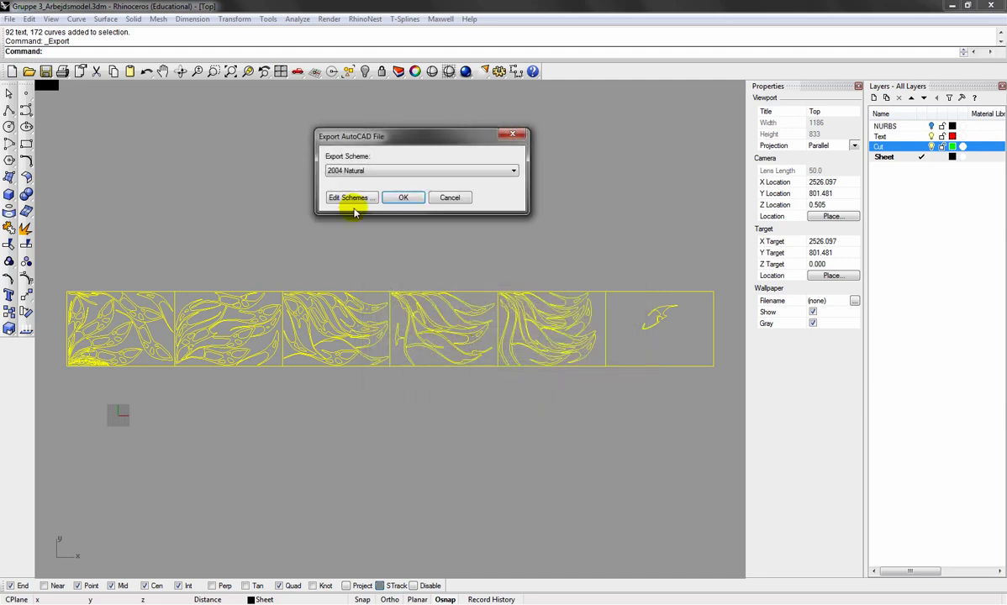
pyautogui.click(400, 198)
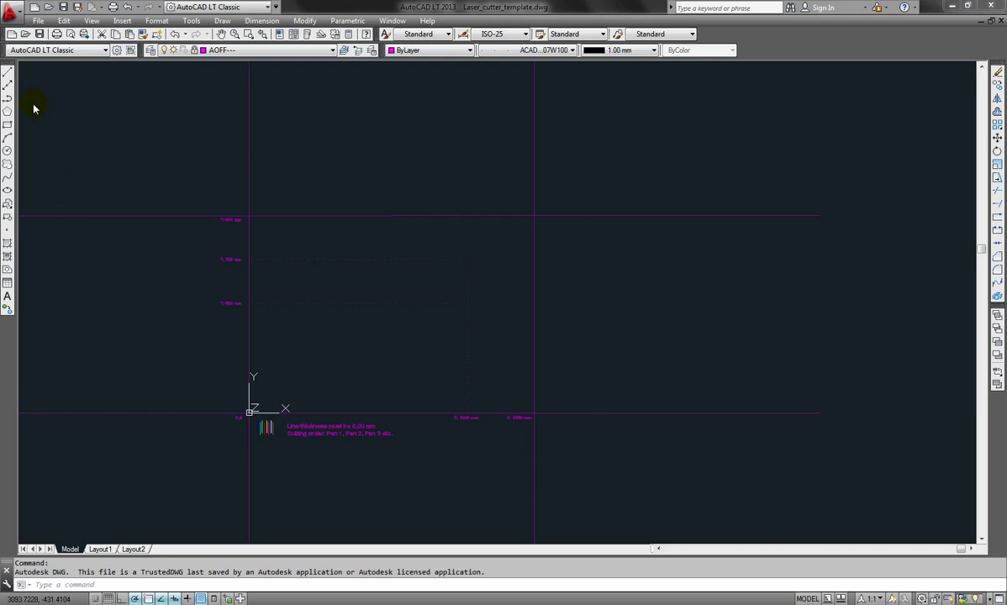
# - Switch to AutoCAD LT and open For cutting.dwg from the Desktop, accepting its non-Autodesk origin
pyautogui.click(37, 23)
pyautogui.click(48, 63)
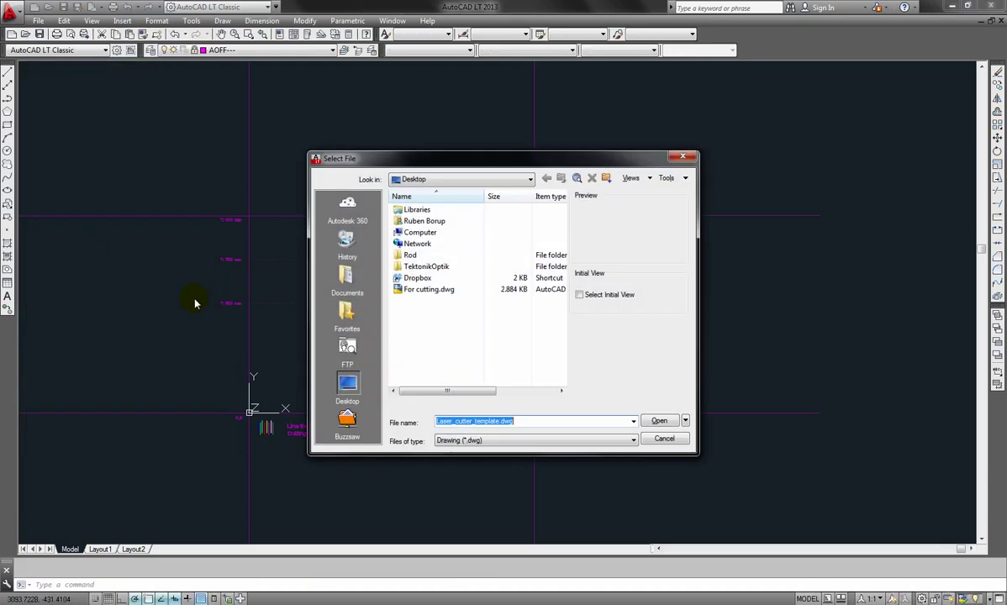
pyautogui.click(417, 288)
pyautogui.click(660, 420)
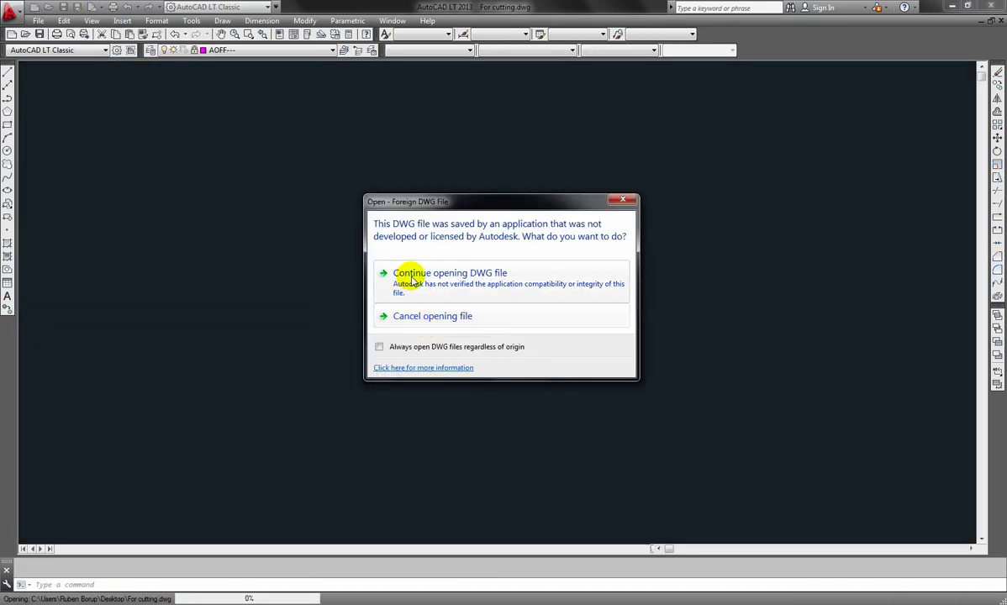
pyautogui.click(413, 282)
# - Copy all the nested sheets, contours and text in For cutting.dwg to the clipboard and close that drawing
pyautogui.scroll(-3, 384, 286)
pyautogui.click(213, 328)
pyautogui.click(622, 399)
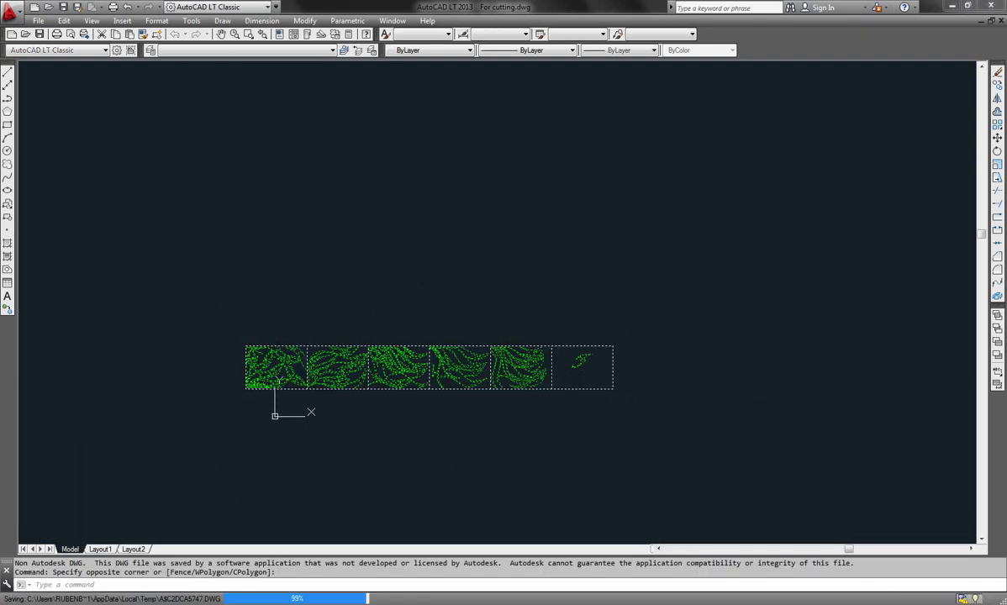
pyautogui.hotkey('ctrl', 'c')
pyautogui.click(1000, 21)
pyautogui.click(547, 334)
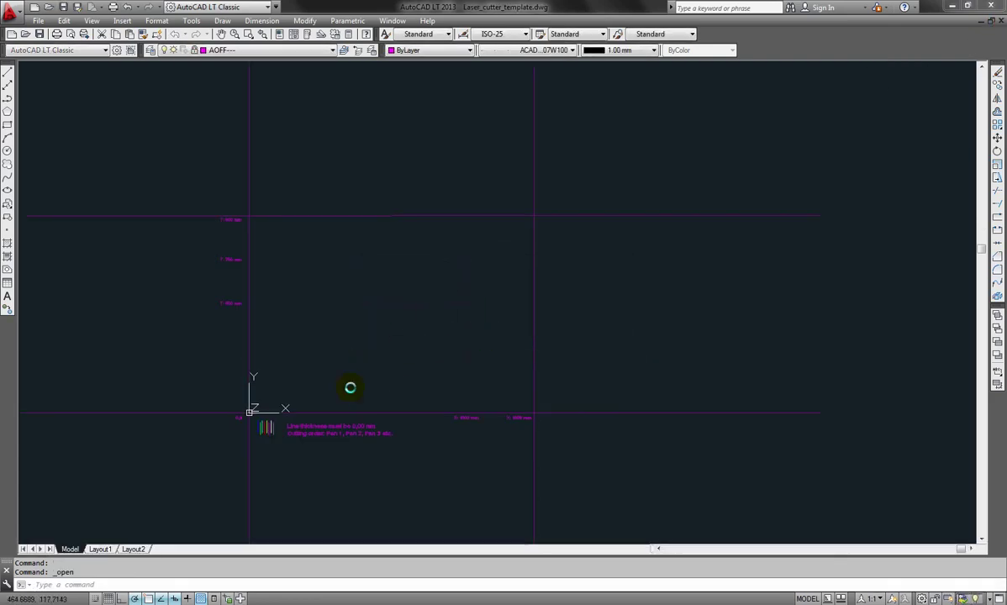
# - Paste the copied sheets into Laser_cutter_template.dwg just below the template's cutting area
pyautogui.hotkey('ctrl', 'v')
pyautogui.scroll(-5, 321, 461)
pyautogui.scroll(3, 391, 368)
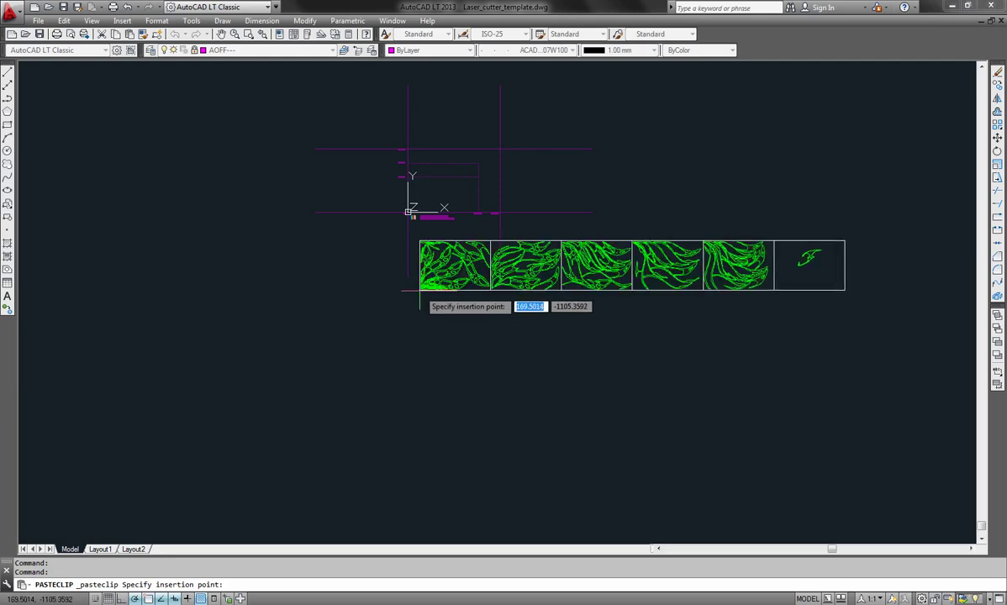
pyautogui.click(419, 290)
# - Select all the red part-number text with SelectSimilar and assign it to the Pen 1 layer
pyautogui.scroll(8, 442, 251)
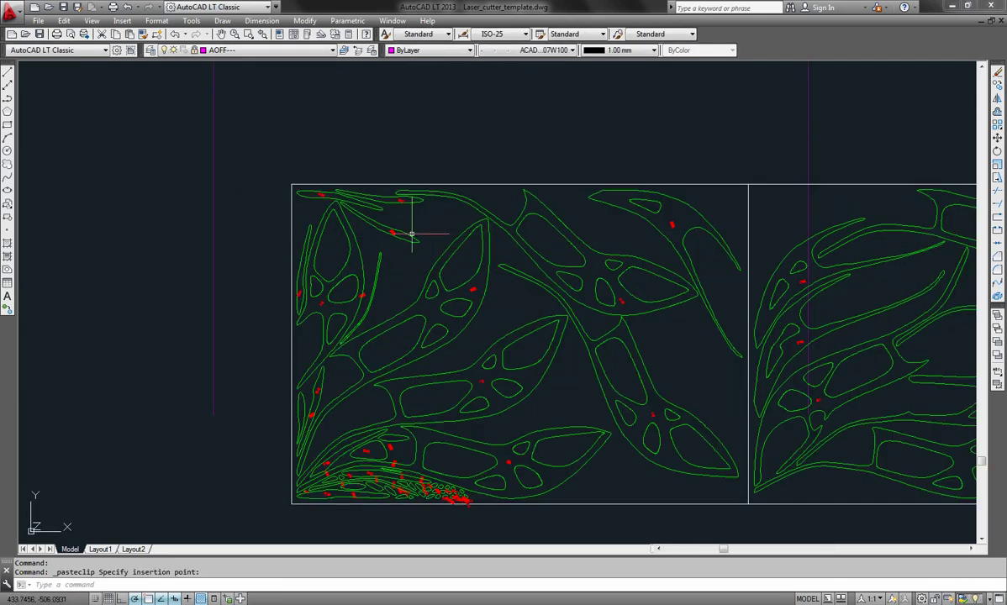
pyautogui.scroll(8, 395, 233)
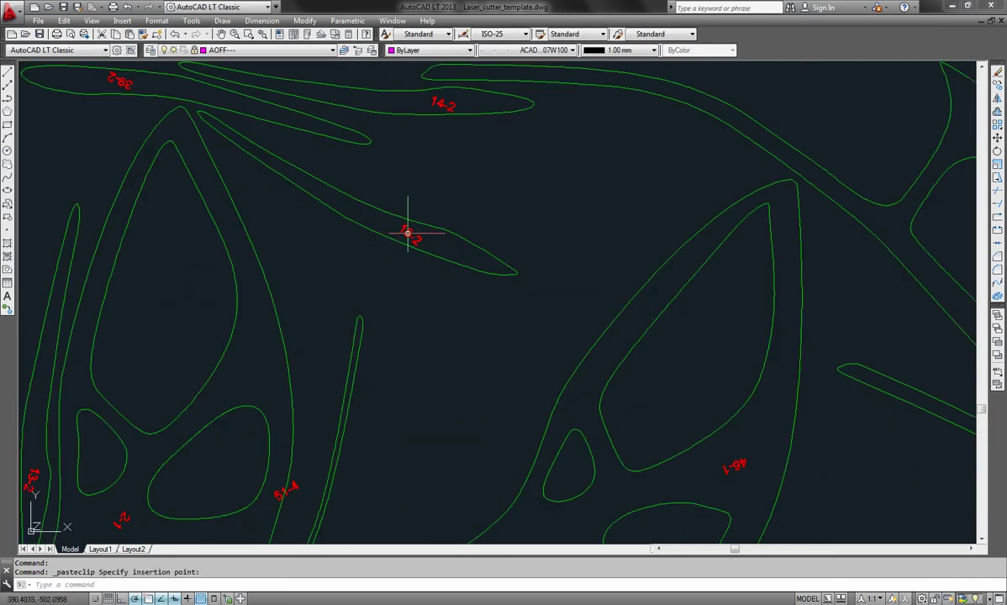
pyautogui.click(408, 233)
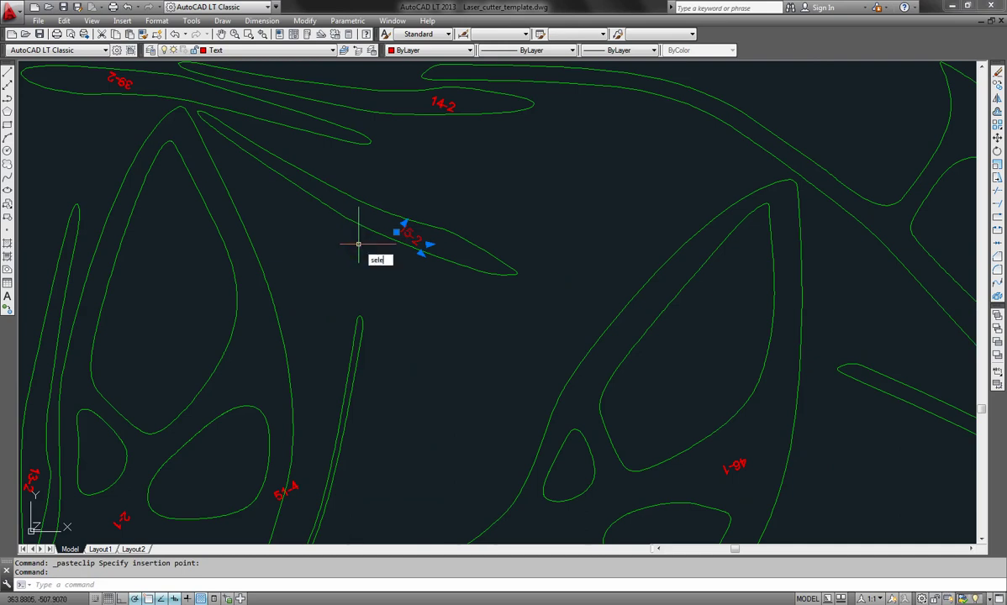
pyautogui.press('Return')
pyautogui.click(335, 35)
pyautogui.click(333, 50)
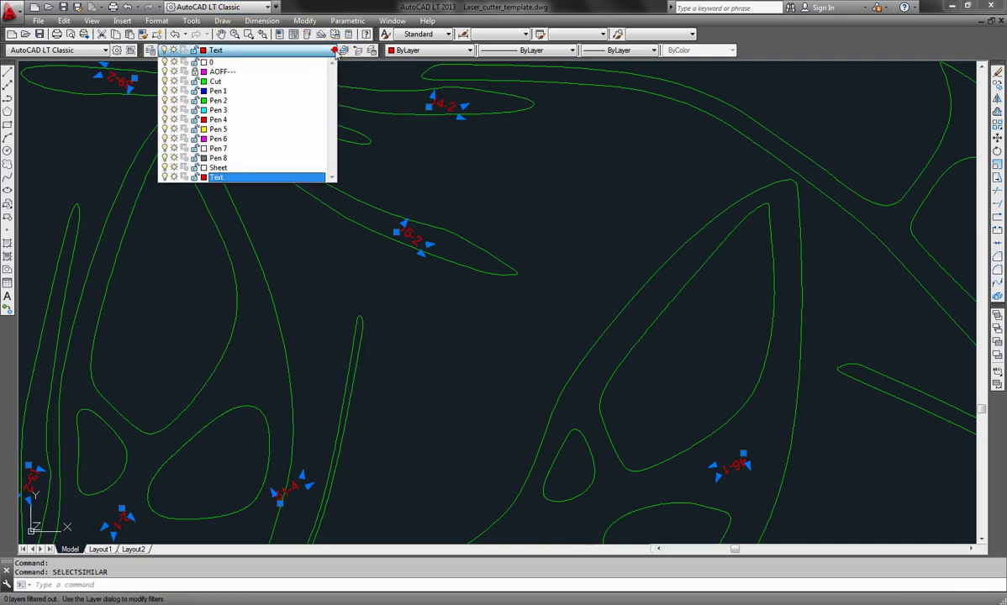
pyautogui.click(227, 91)
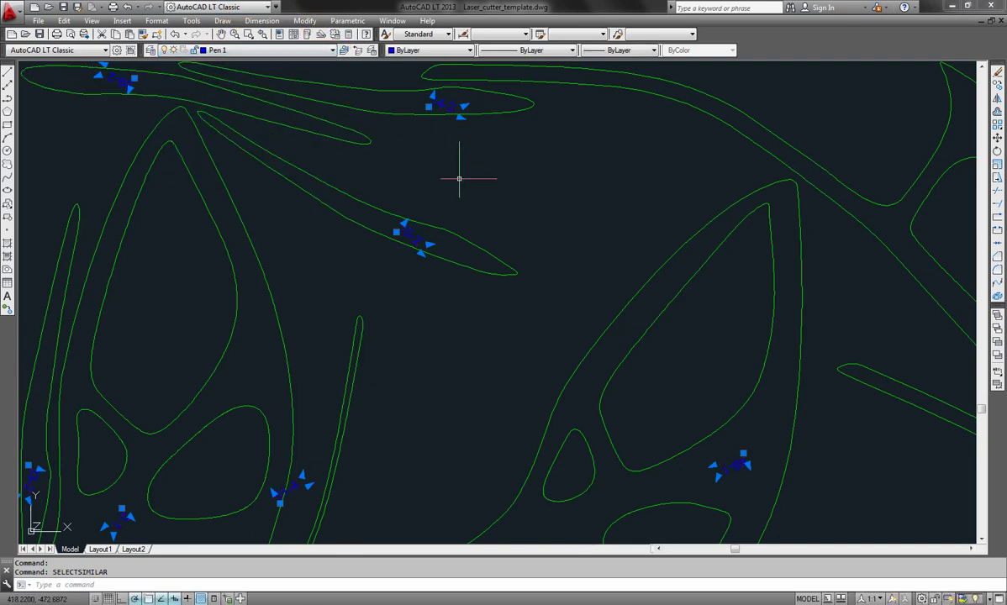
pyautogui.press('Escape')
# - Select all the green contour curves with SelectSimilar and assign them to the Pen 2 layer
pyautogui.click(698, 328)
pyautogui.click(607, 249)
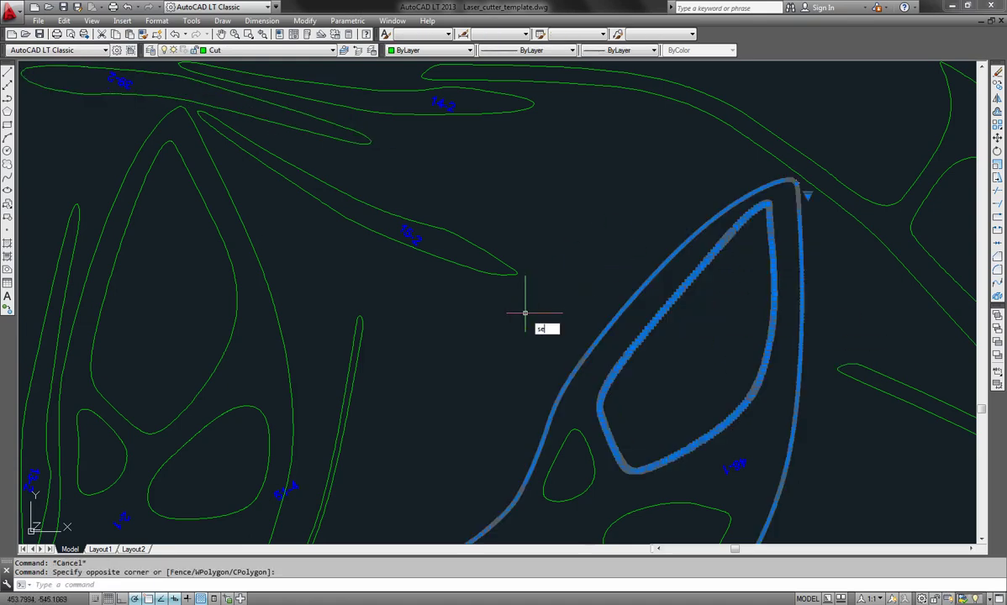
pyautogui.press('Return')
pyautogui.click(204, 49)
pyautogui.click(218, 100)
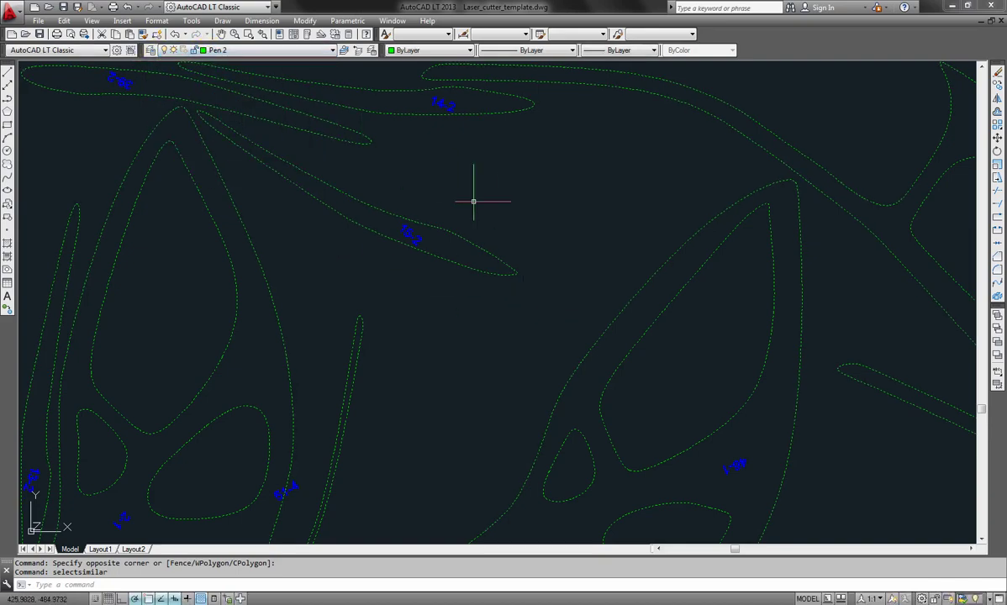
pyautogui.press('Escape')
# - Look over the pasted sheets and select all part-number labels similar to the 14-2 text with SelectSimilar
pyautogui.scroll(-5, 498, 209)
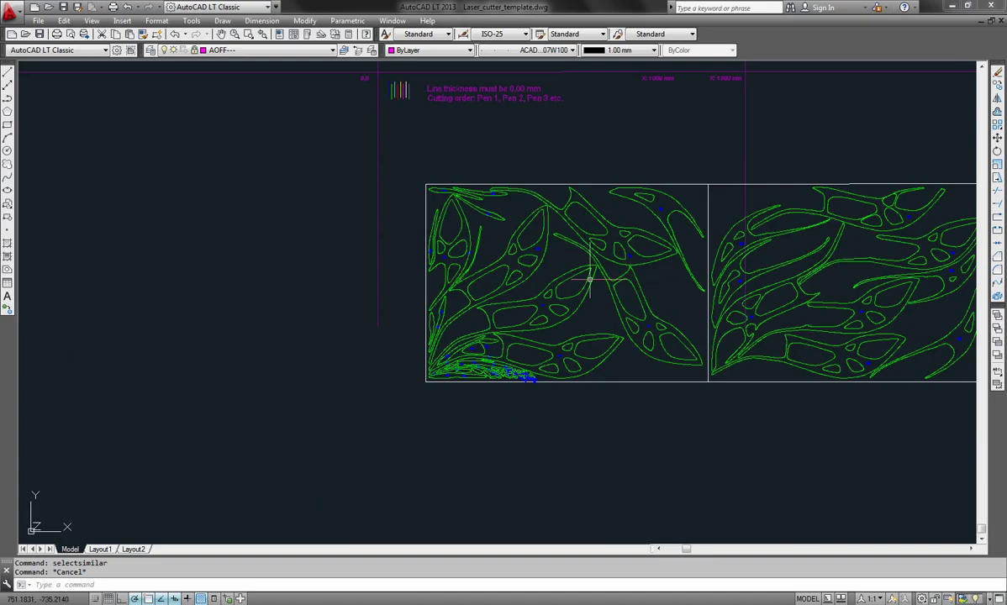
pyautogui.moveTo(629, 286)
pyautogui.mouseDown(button='middle')
pyautogui.moveTo(163, 254)
pyautogui.moveTo(7, 263)
pyautogui.mouseUp(button='middle')
pyautogui.moveTo(131, 266)
pyautogui.mouseDown(button='middle')
pyautogui.moveTo(865, 247)
pyautogui.moveTo(1001, 256)
pyautogui.mouseUp(button='middle')
pyautogui.scroll(6, 308, 165)
pyautogui.scroll(6, 383, 240)
pyautogui.click(373, 270)
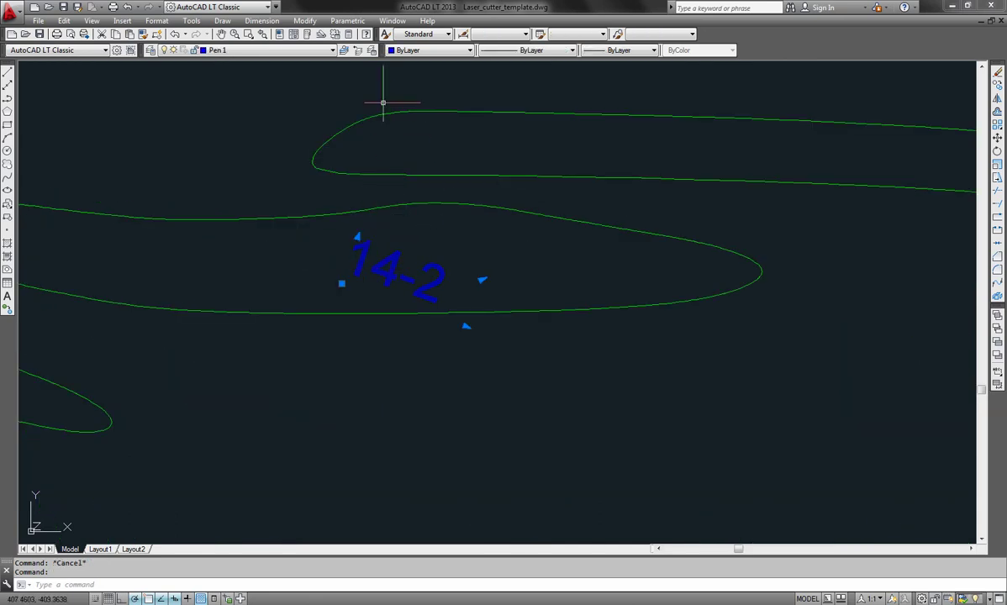
pyautogui.write('selectsim')
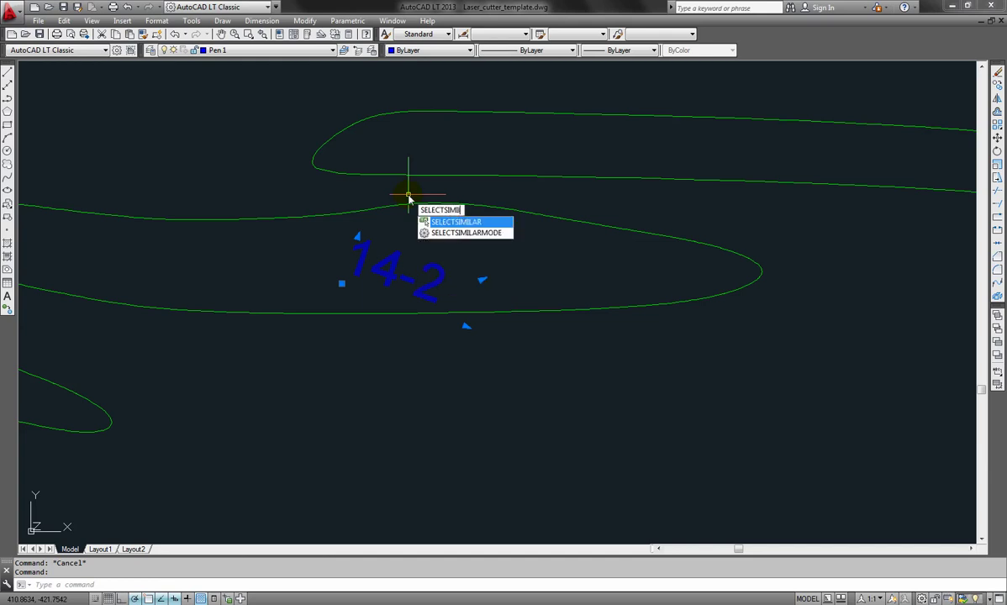
pyautogui.write('ilar')
pyautogui.press('Return')
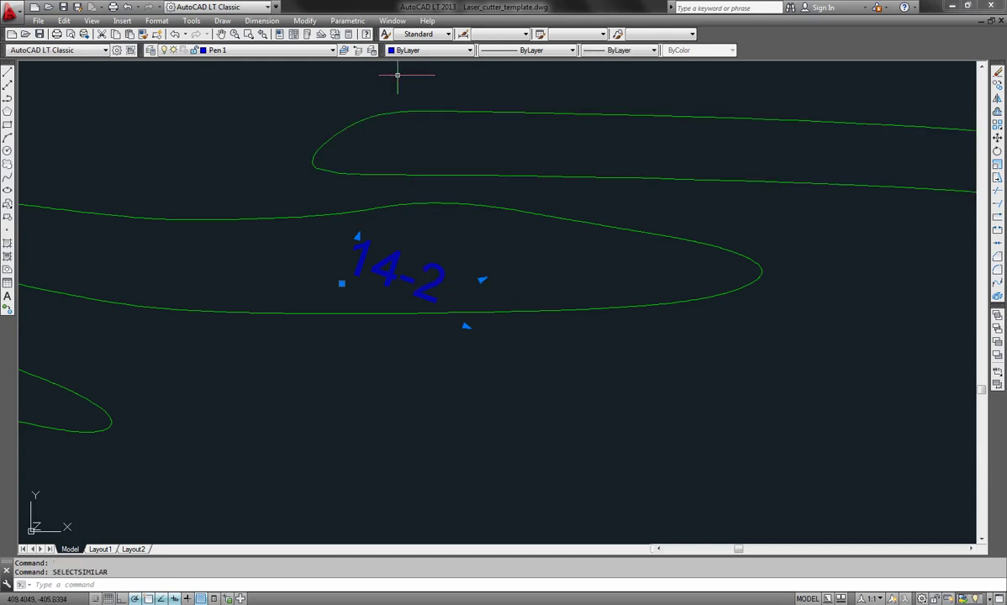
# - Set the Standard text style's font to dim.shx and apply it
pyautogui.click(385, 33)
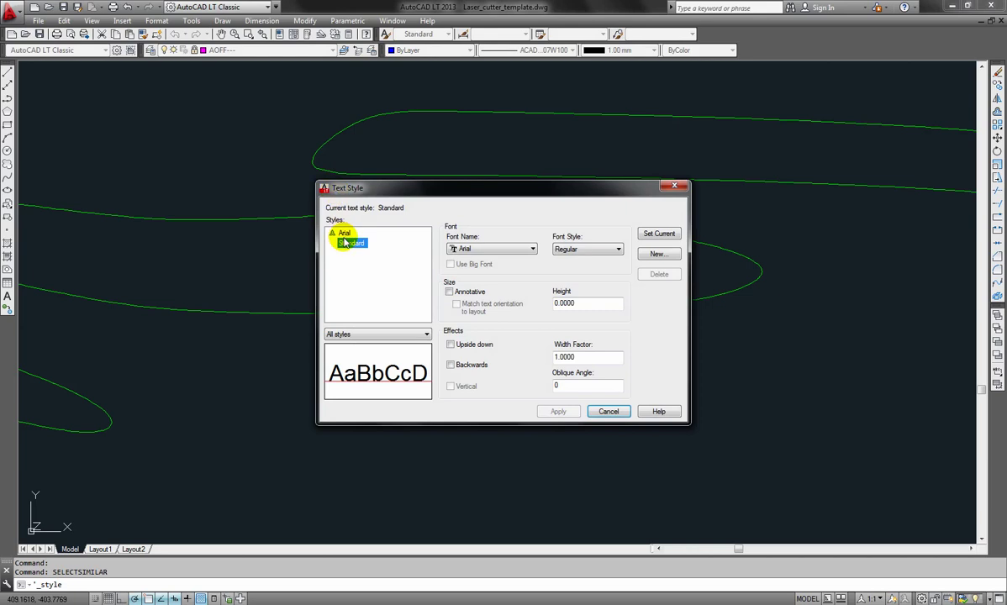
pyautogui.click(492, 249)
pyautogui.scroll(-5, 492, 254)
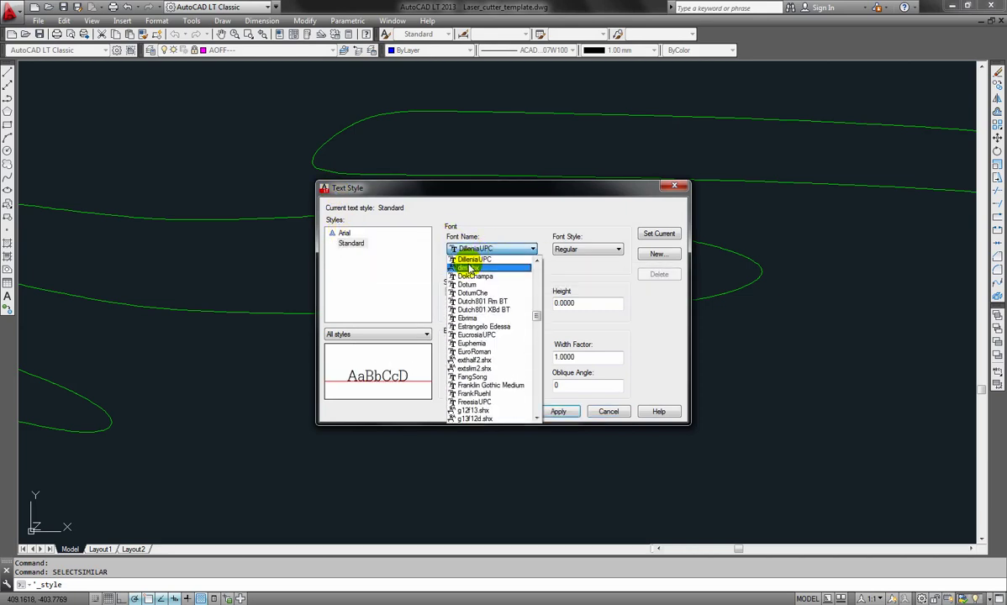
pyautogui.click(469, 267)
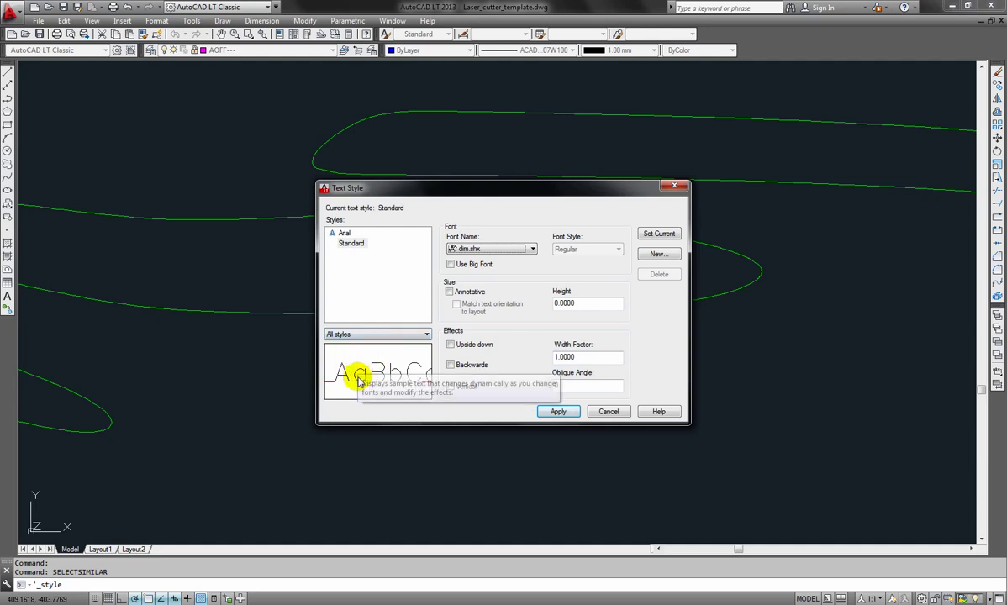
pyautogui.click(558, 412)
pyautogui.click(608, 411)
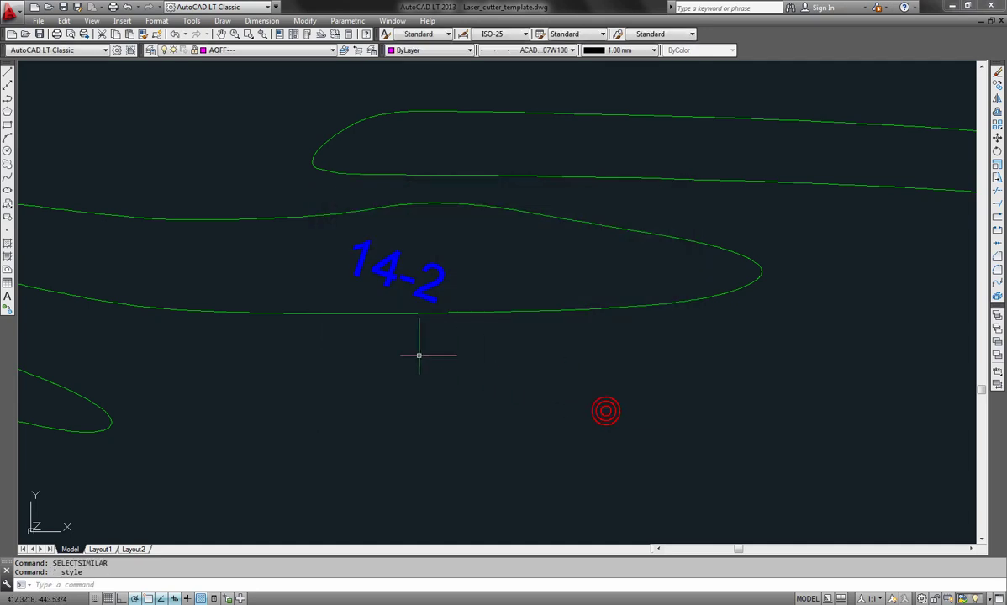
# - Select all the part-number labels again with SelectSimilar and explode them
pyautogui.click(376, 272)
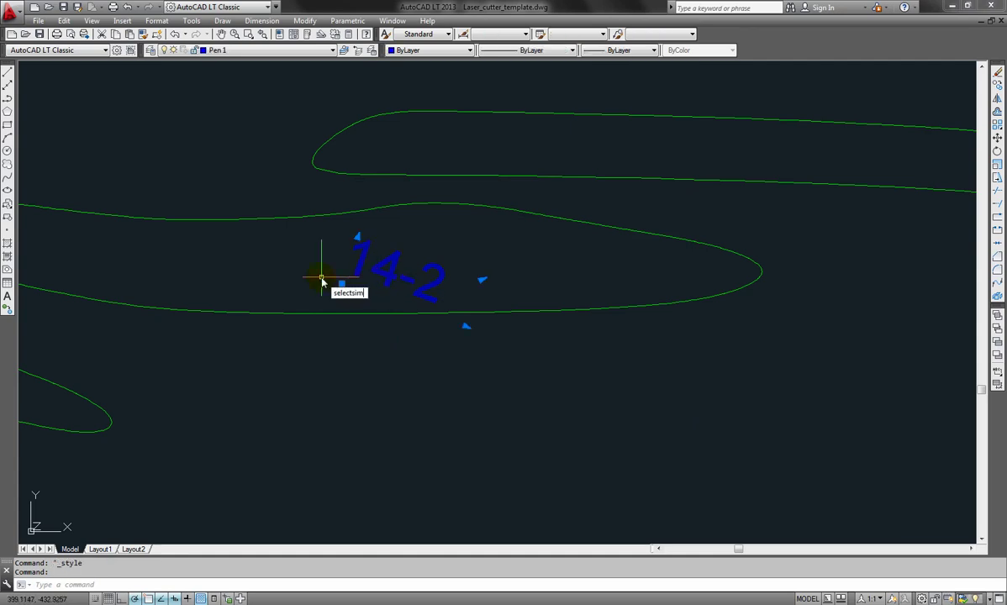
pyautogui.press('Return')
pyautogui.write('explode')
pyautogui.press('Return')
# - Move the contours and labels of the first sheet from the sheet's lower-left corner to the template's 0,0 origin
pyautogui.scroll(-6, 347, 270)
pyautogui.moveTo(458, 333)
pyautogui.mouseDown(button='middle')
pyautogui.moveTo(353, 190)
pyautogui.moveTo(337, 197)
pyautogui.mouseUp(button='middle')
pyautogui.click(201, 138)
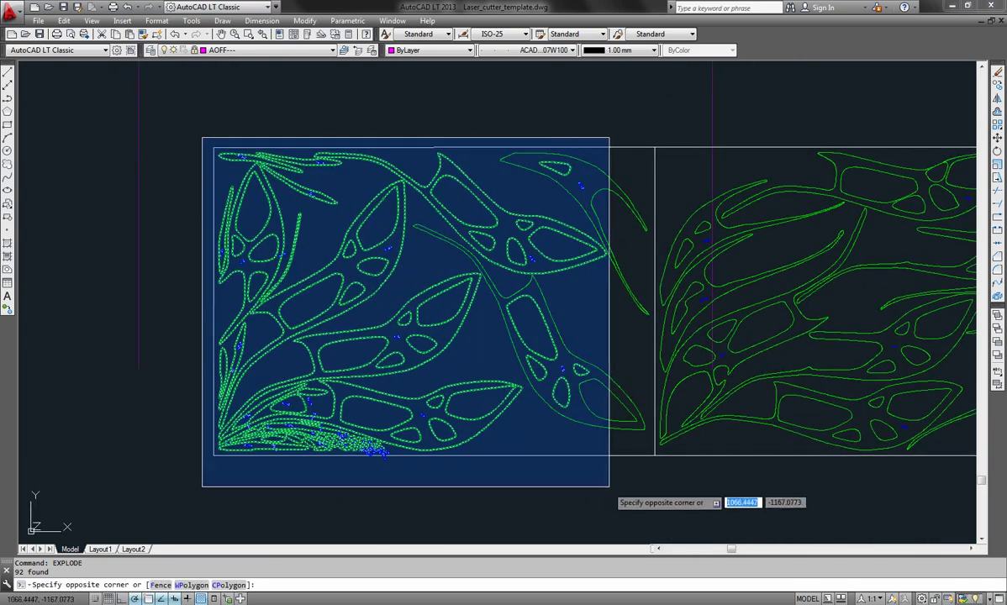
pyautogui.click(652, 488)
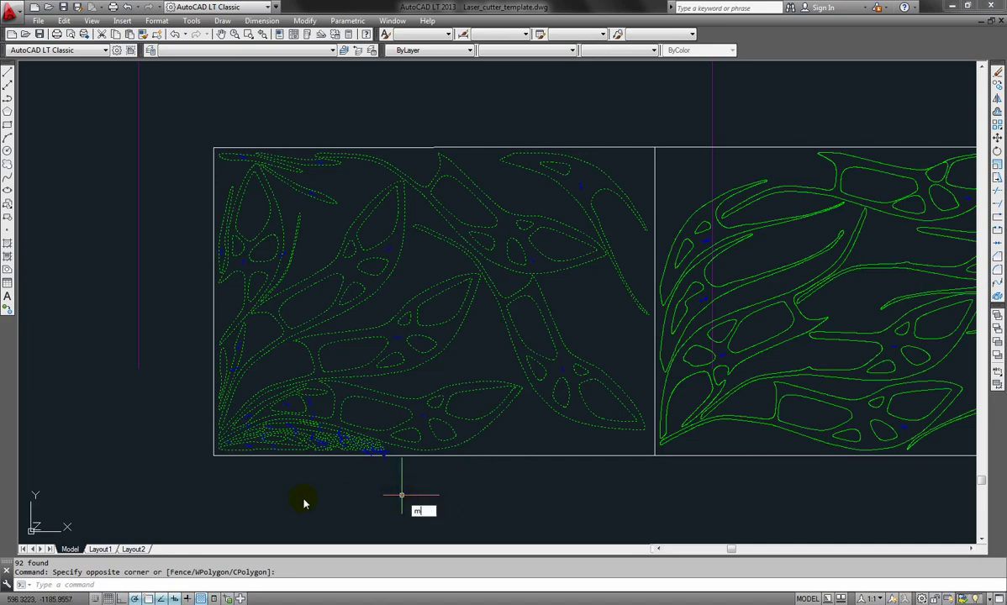
pyautogui.press('Return')
pyautogui.click(213, 455)
pyautogui.scroll(-4, 207, 316)
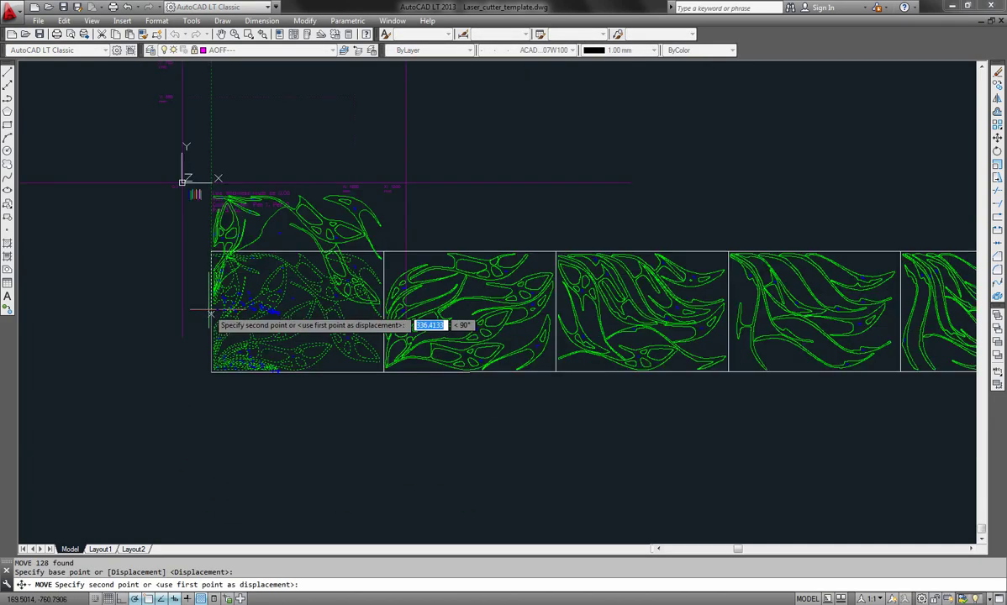
pyautogui.click(183, 181)
pyautogui.moveTo(242, 145); pyautogui.dragTo(375, 333, button='middle')
pyautogui.scroll(4, 387, 293)
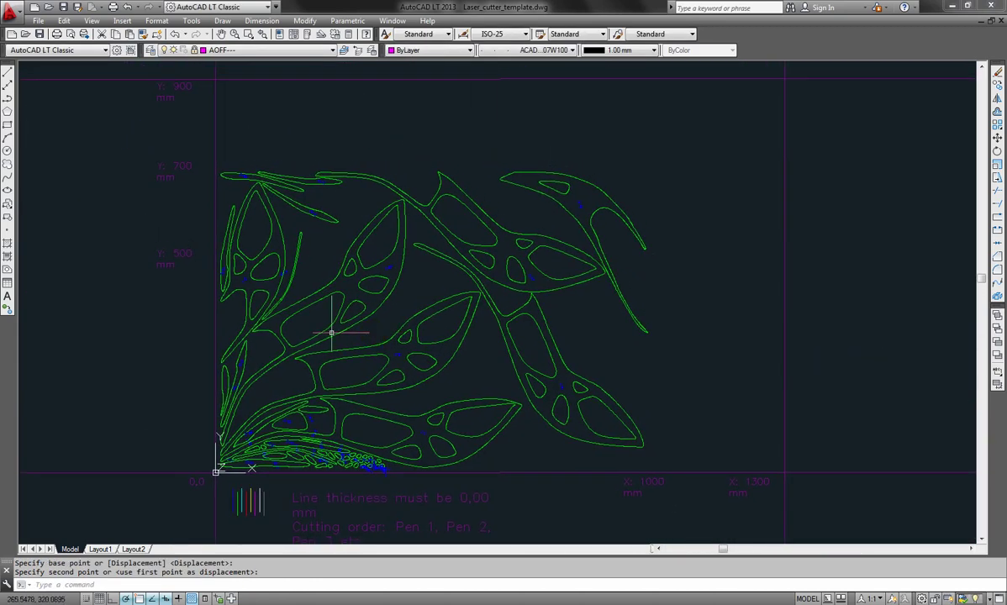
# - Set the linetype and lineweight of all the exploded Pen 1 part-number text to ByLayer
pyautogui.click(362, 181)
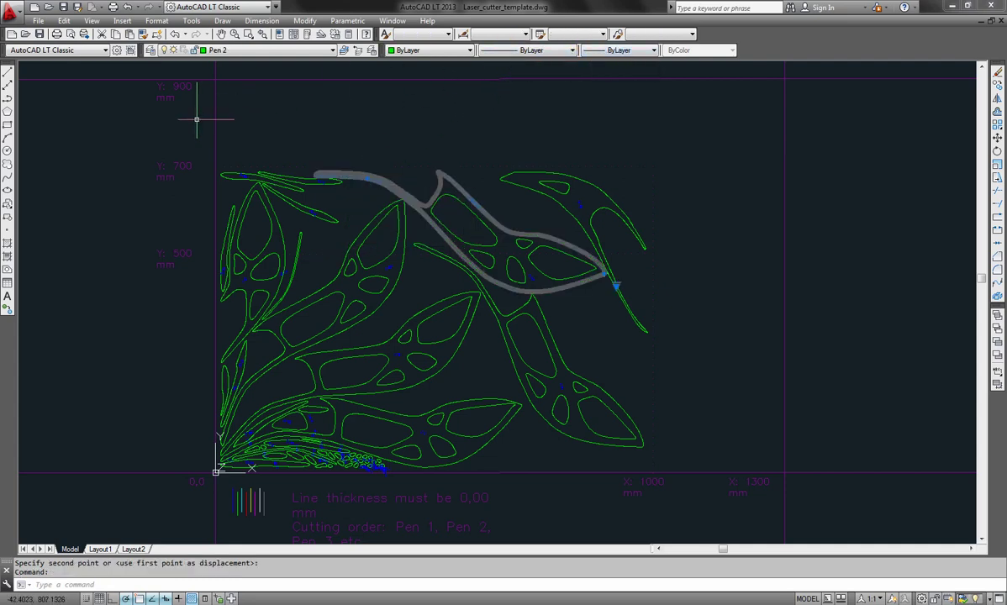
pyautogui.press('Escape')
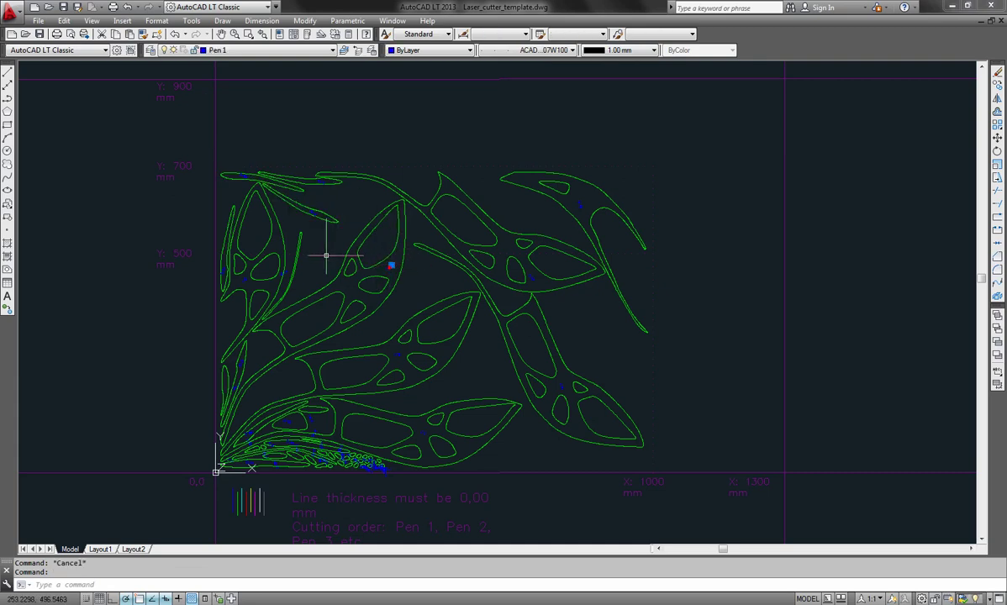
pyautogui.click(502, 52)
pyautogui.click(344, 71)
pyautogui.write('selectsimilar')
pyautogui.press('Return')
pyautogui.click(504, 51)
pyautogui.click(511, 62)
pyautogui.click(631, 51)
pyautogui.click(622, 74)
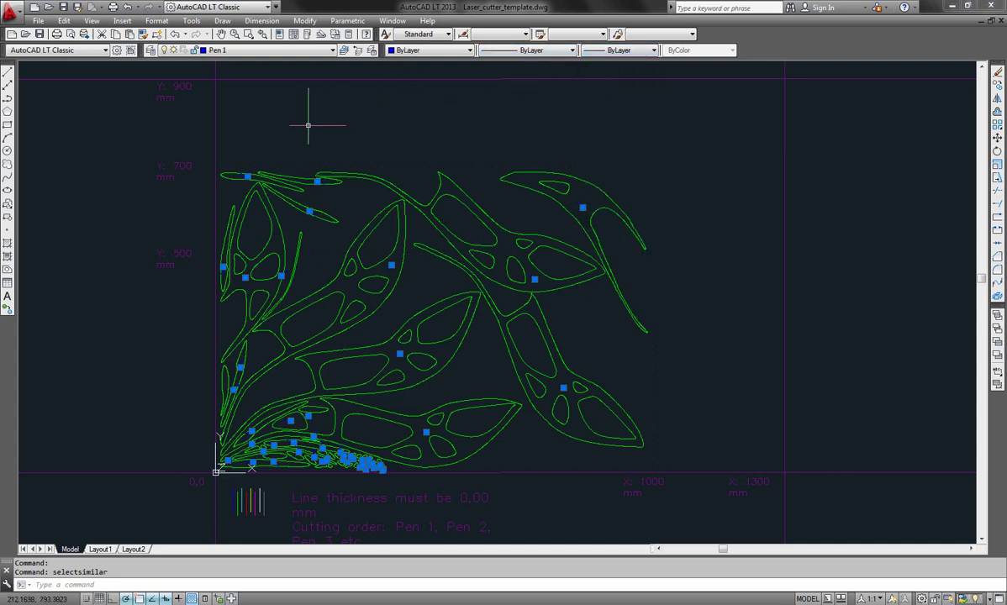
pyautogui.click(77, 152)
pyautogui.press('Escape')
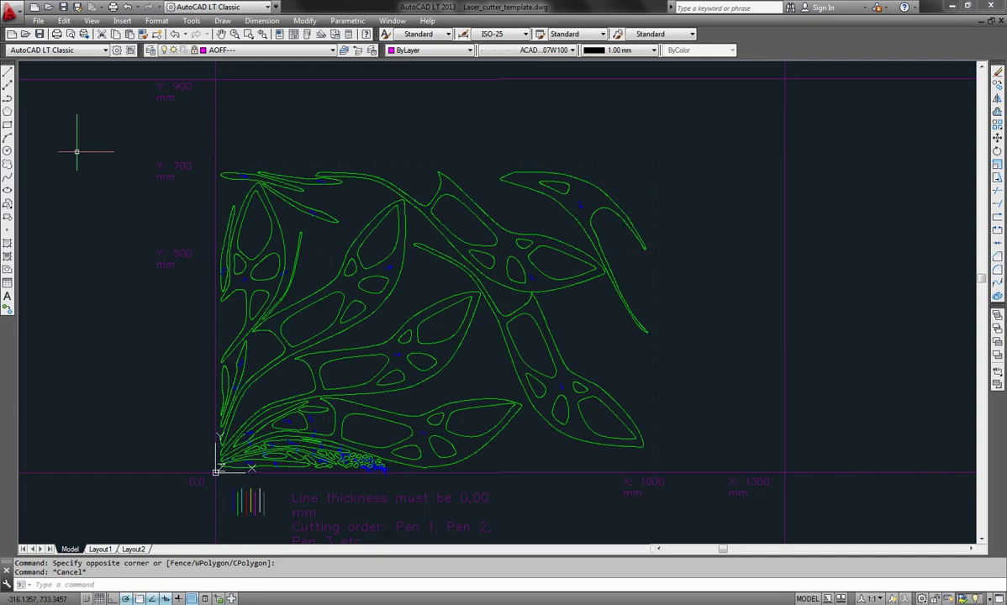